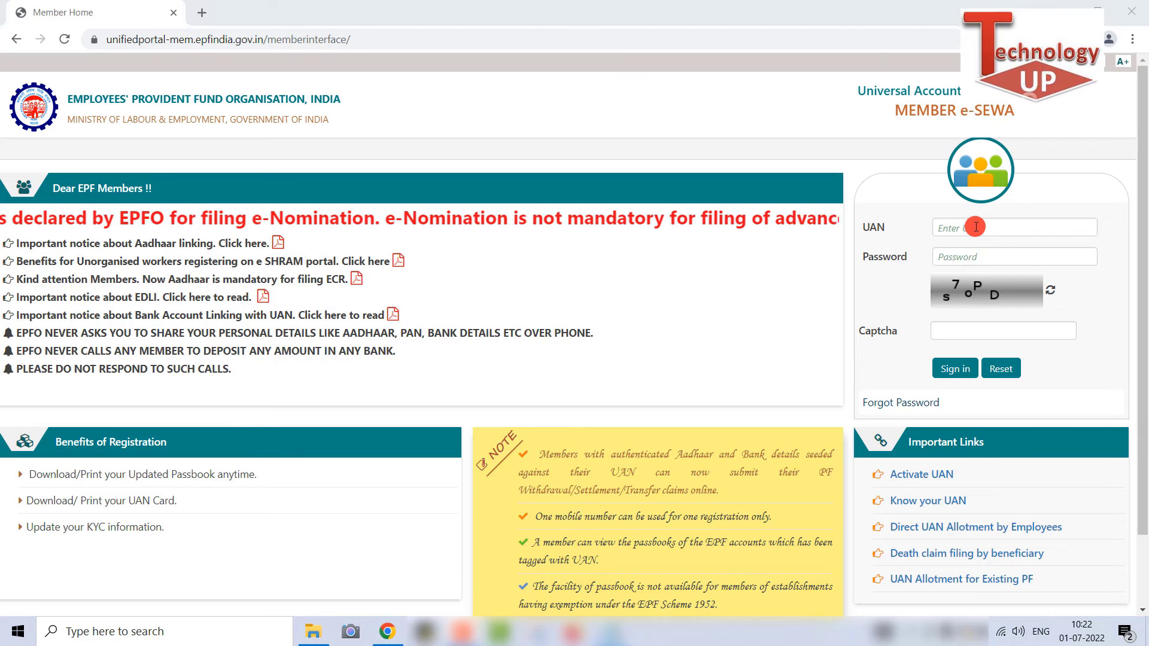
Step: Sign in with the UAN, account password and captcha to reach the member dashboard
click(977, 227)
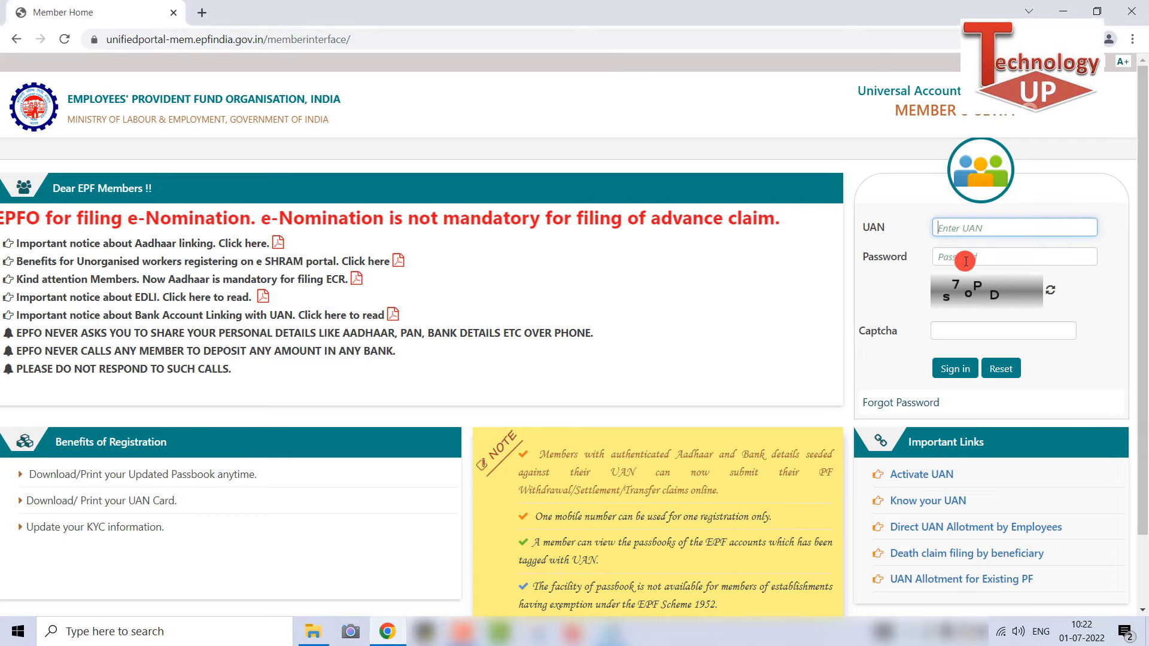
click(963, 258)
click(964, 329)
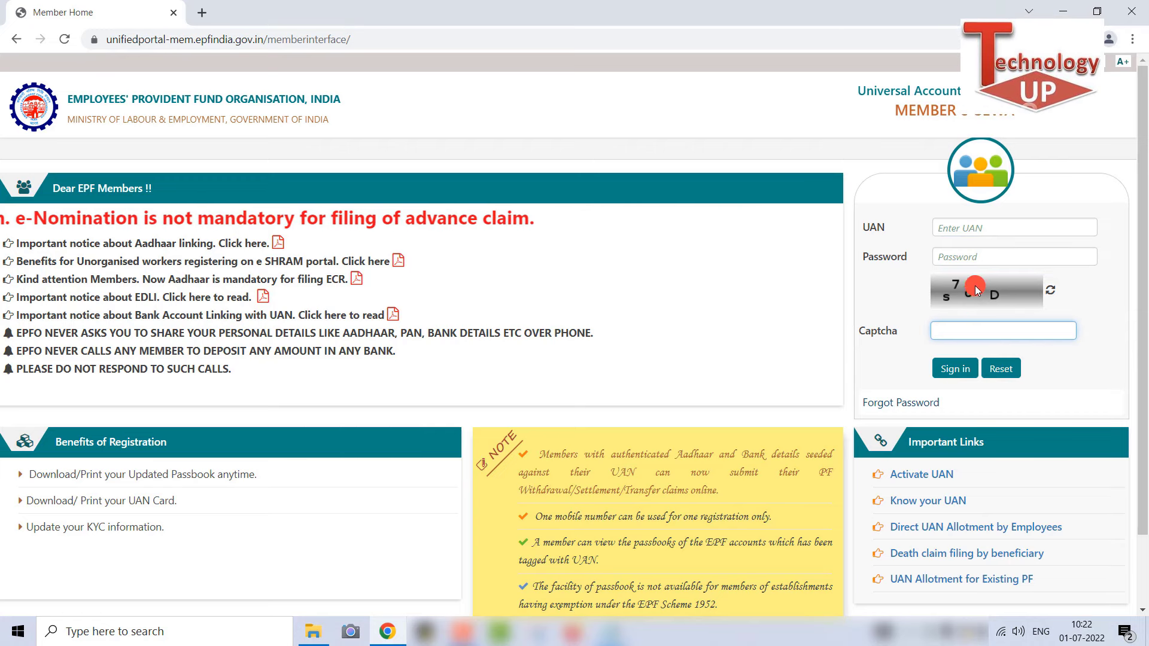
click(1051, 292)
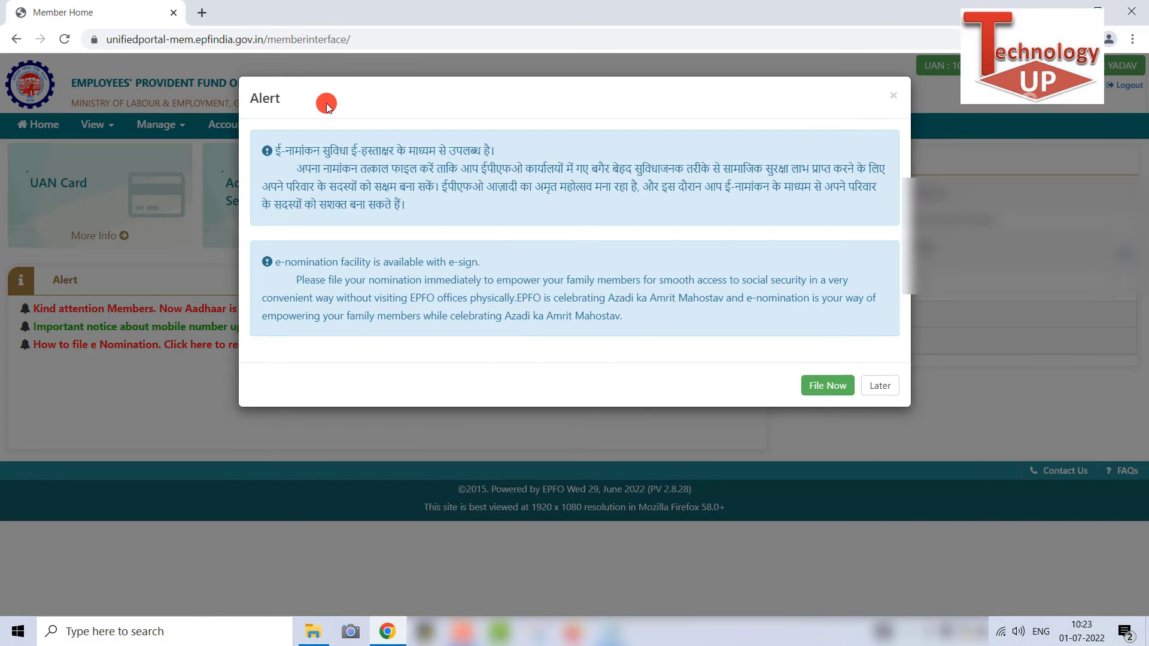
Step: Postpone the e-nomination alert with Later and open View > Service History showing three employments
double_click(247, 99)
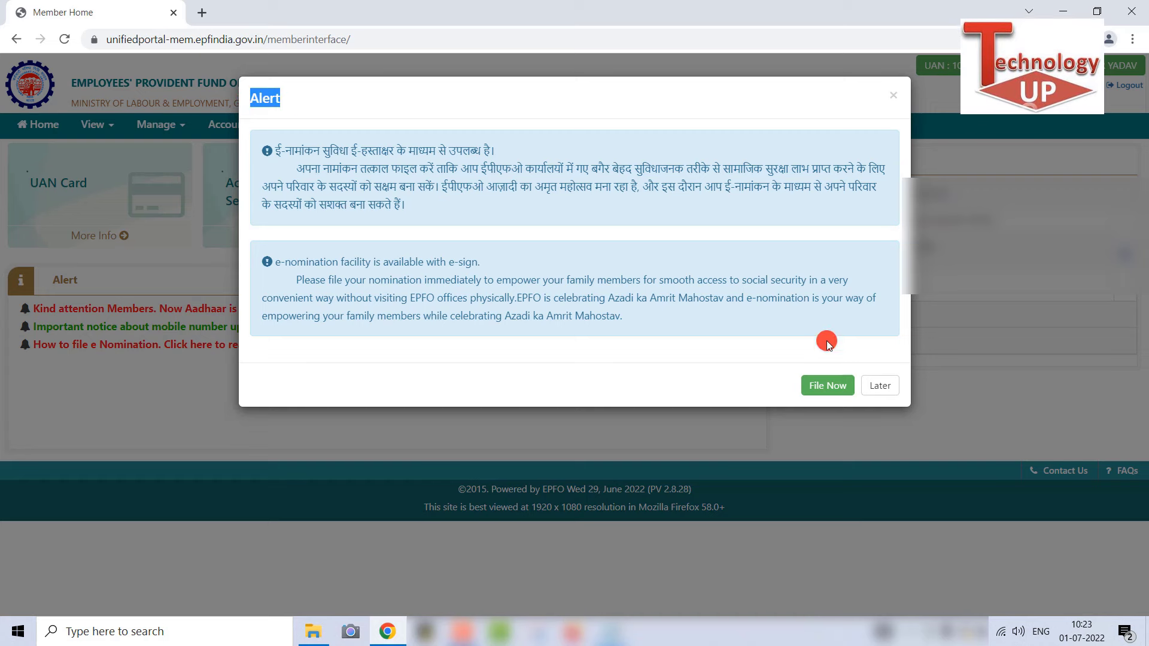
click(880, 385)
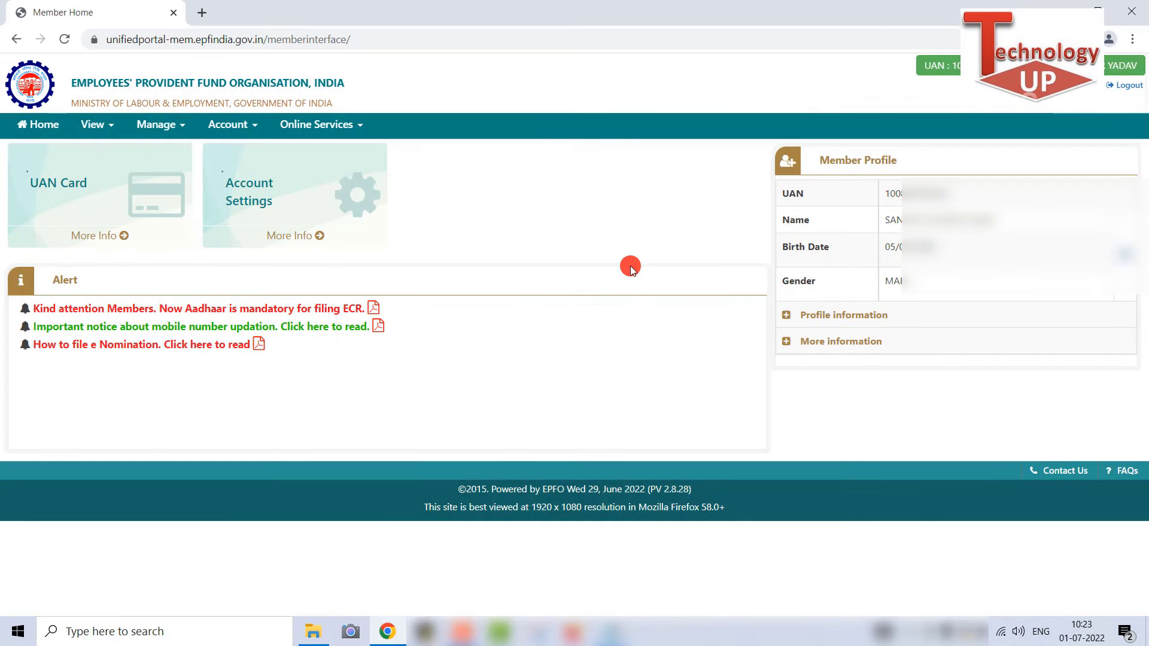
click(106, 126)
click(123, 181)
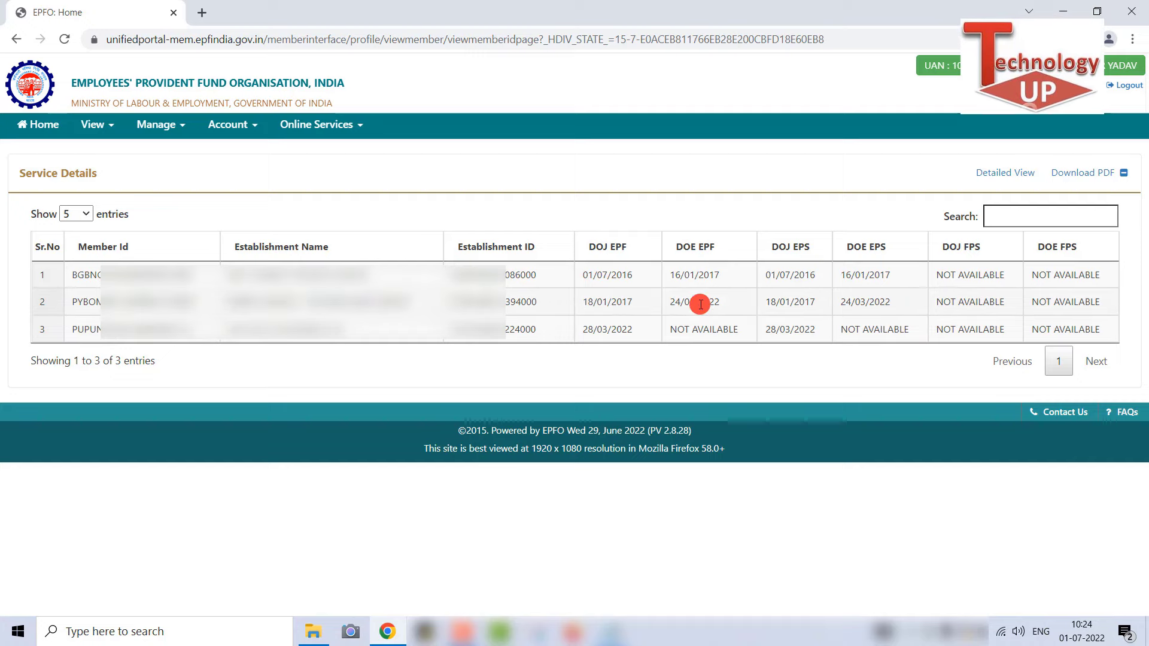
drag(895, 303, 841, 306)
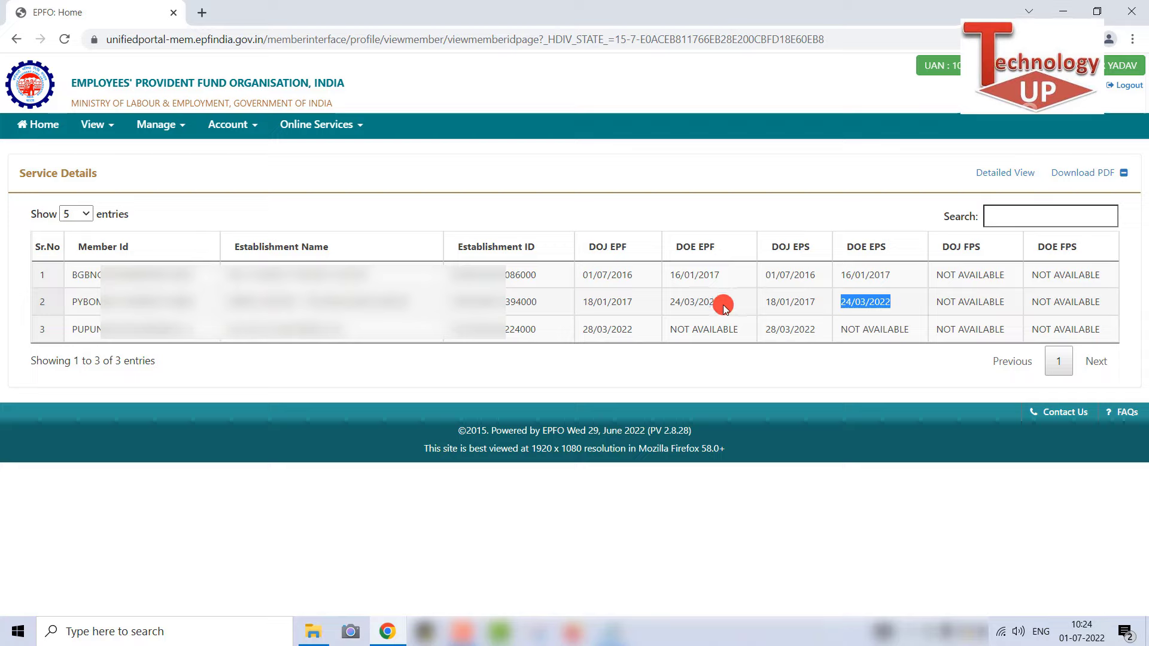
click(885, 273)
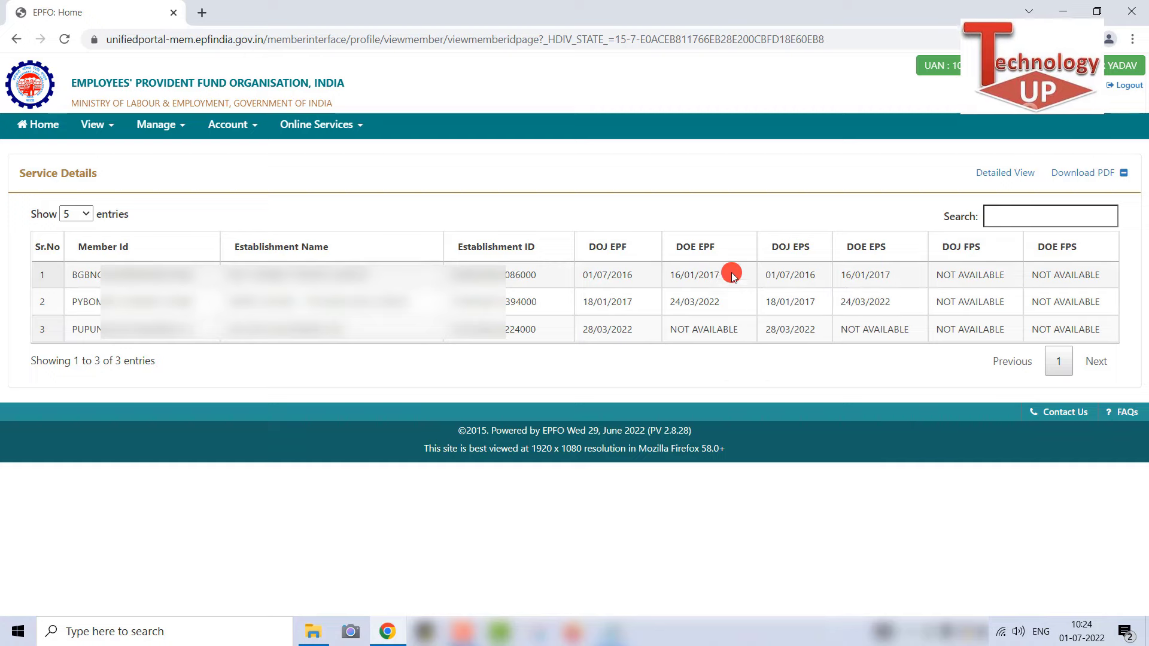
triple_click(698, 328)
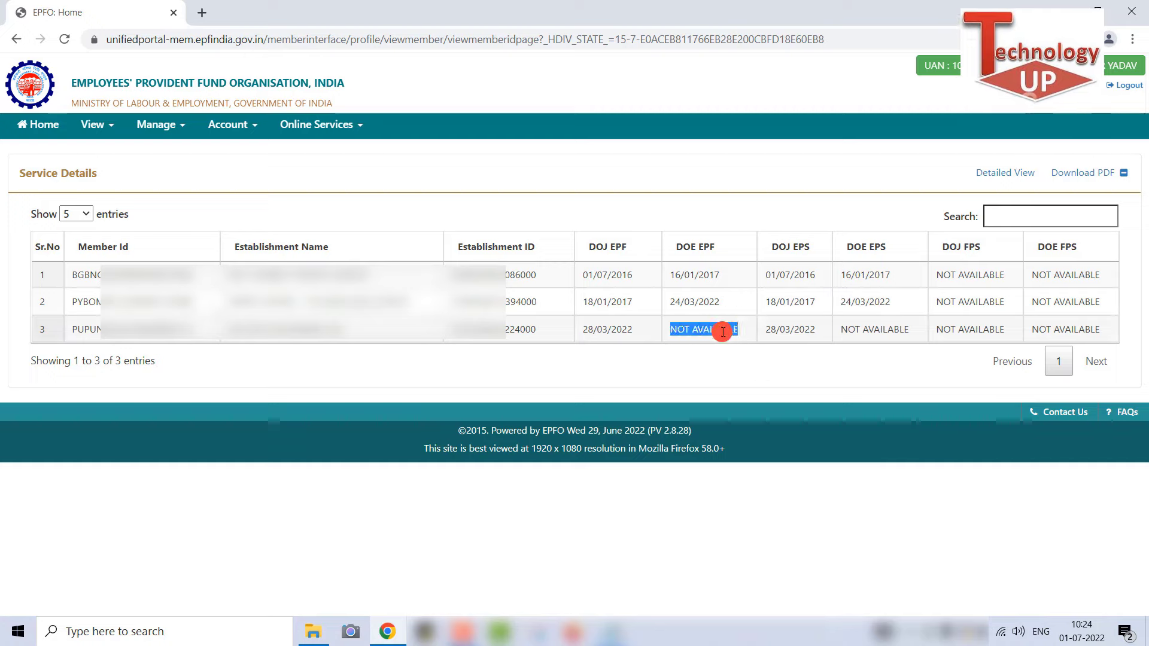
click(721, 330)
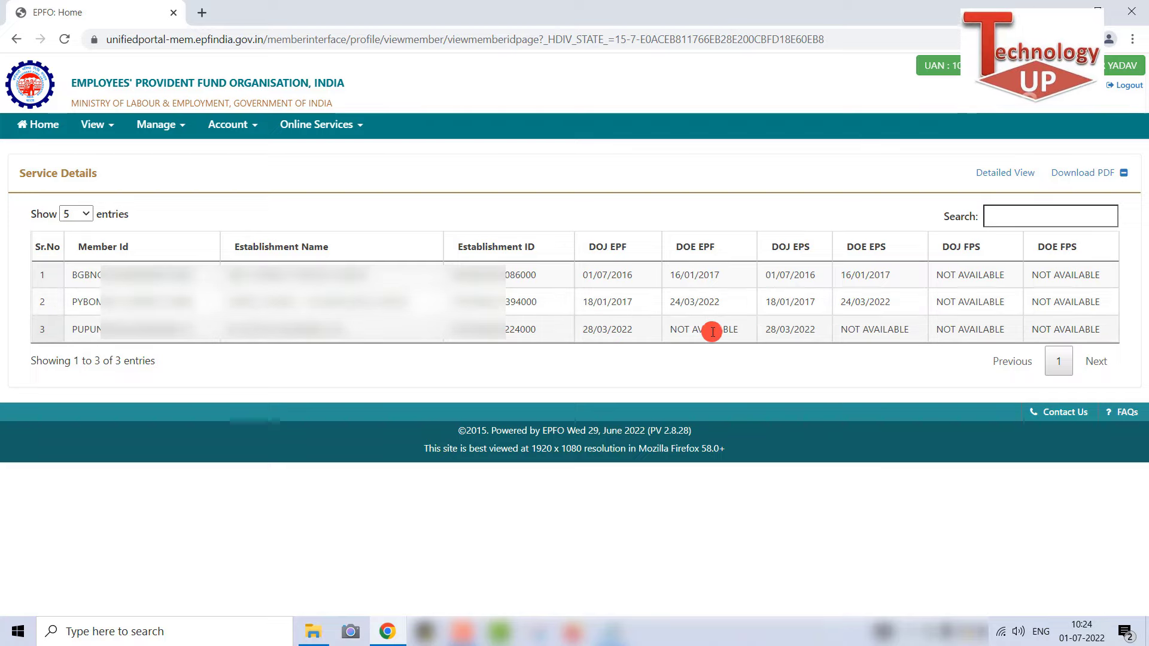
drag(673, 331, 746, 349)
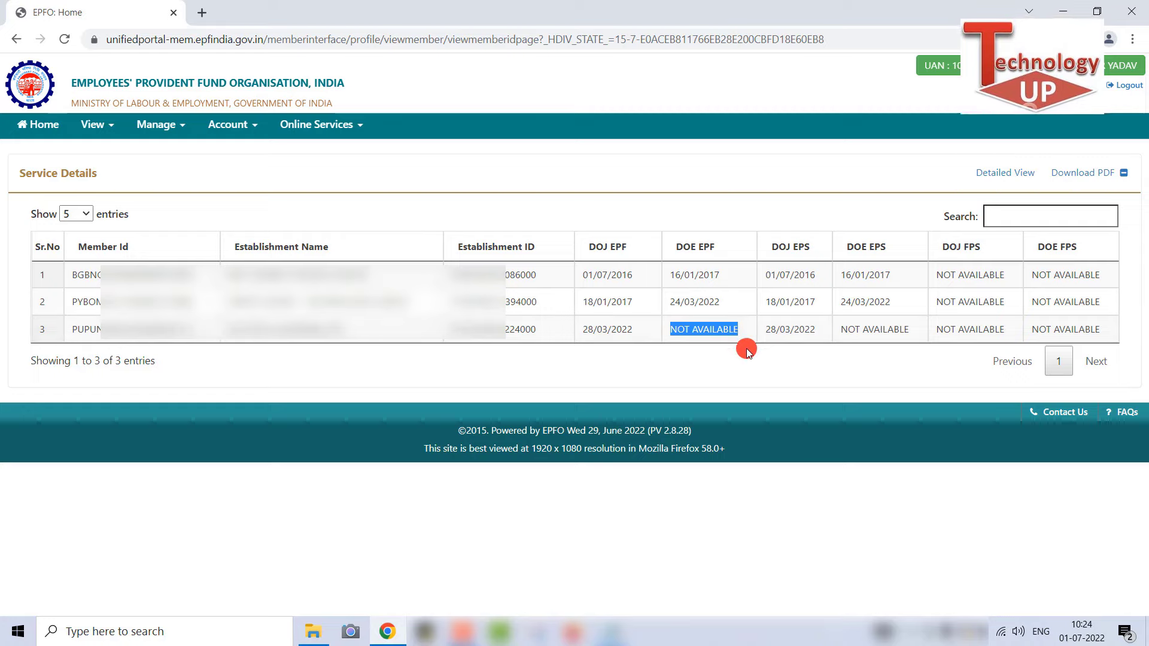
click(746, 348)
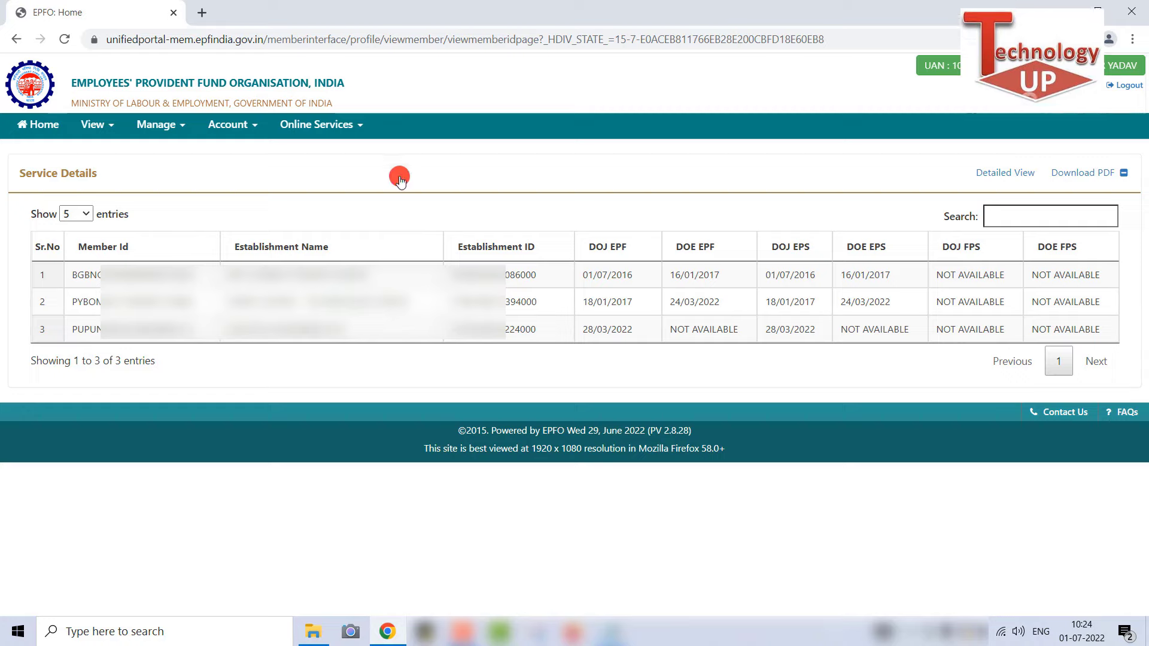
click(172, 130)
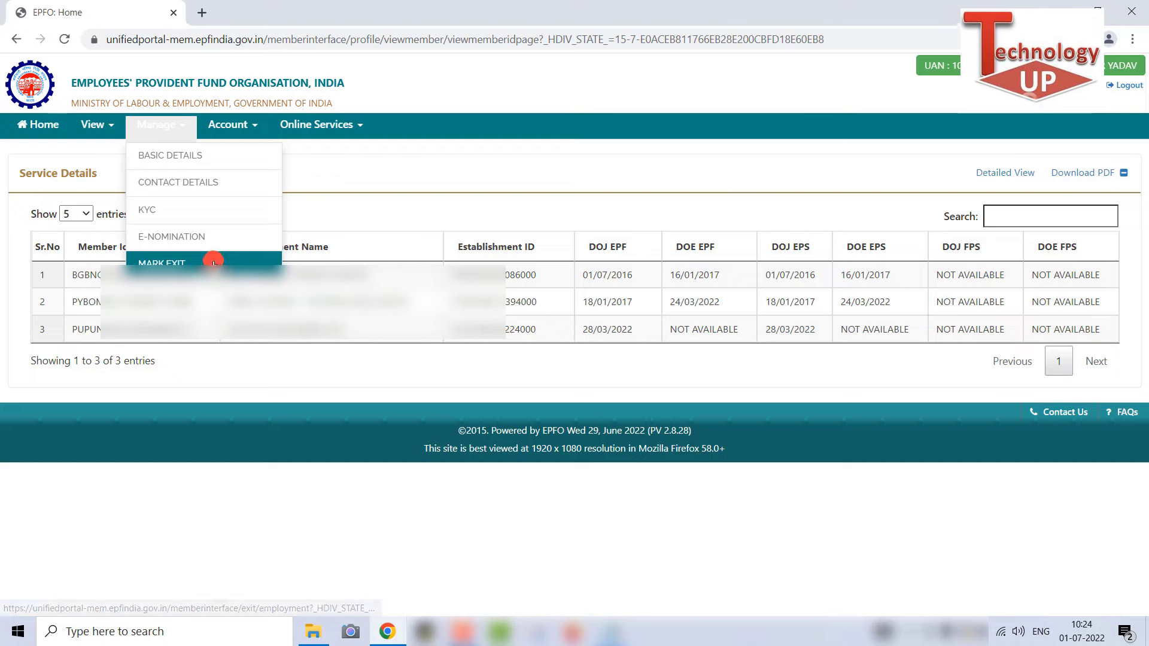
Step: Return to the member home page and dismiss the e-nomination alert with Later
click(360, 180)
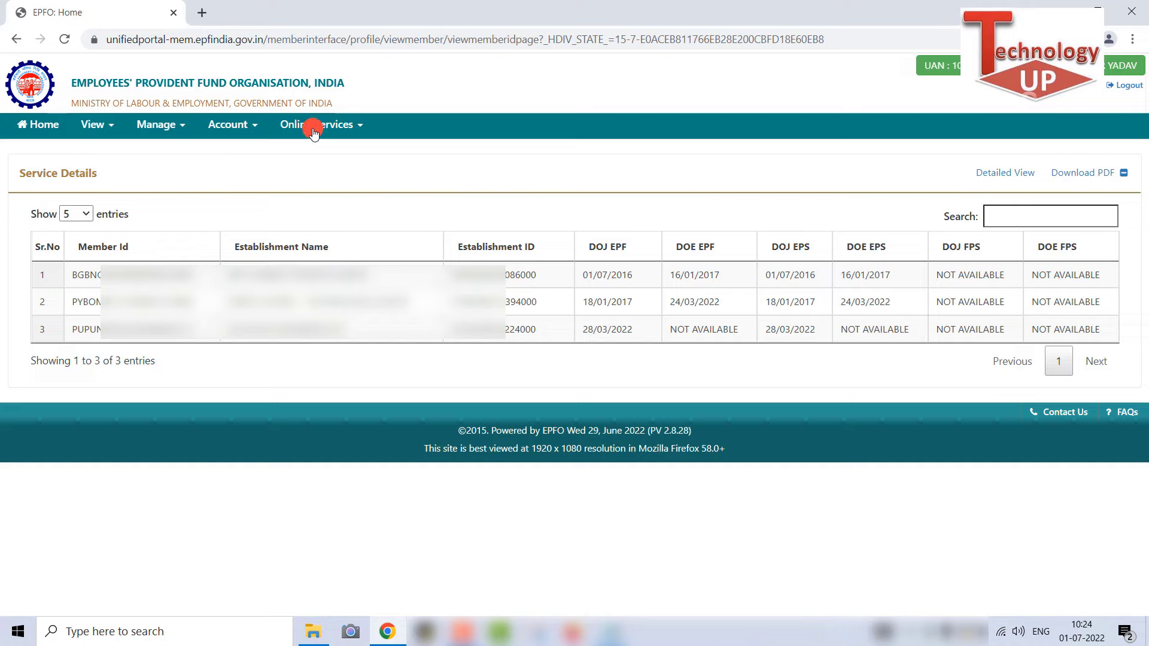
click(342, 129)
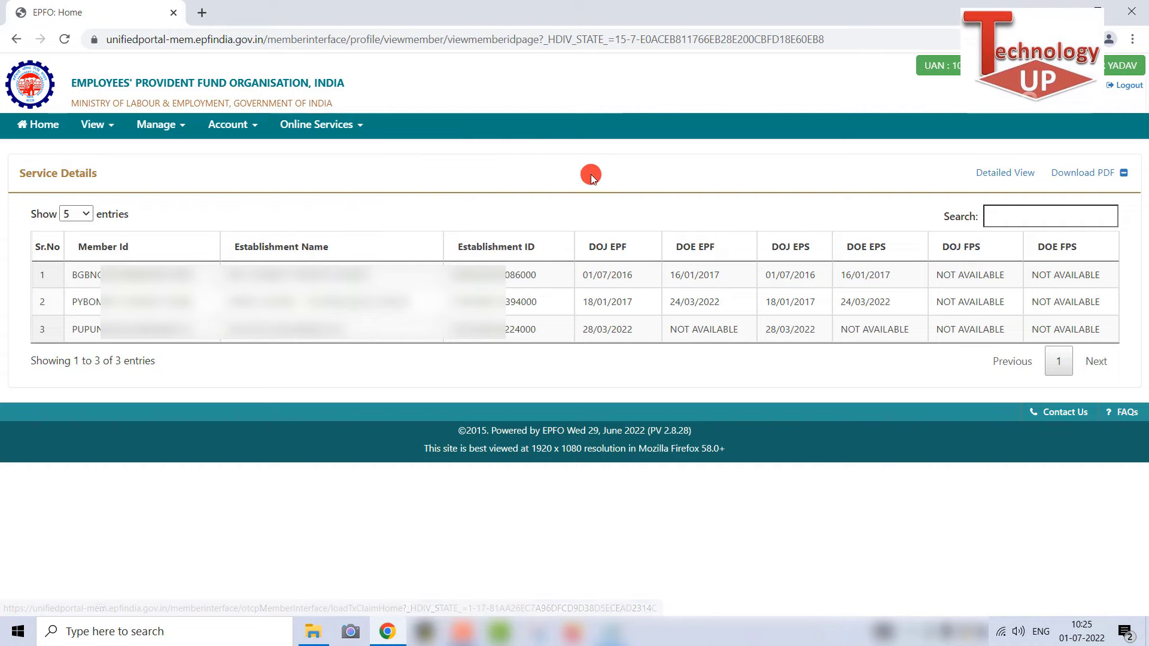
click(43, 127)
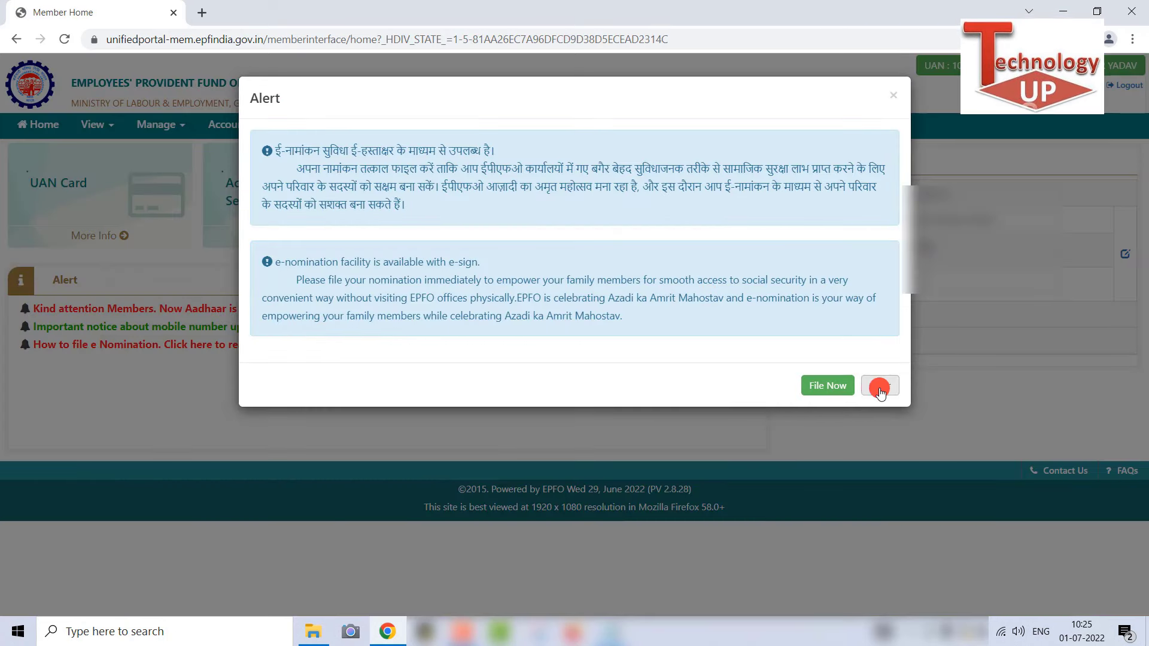
click(880, 388)
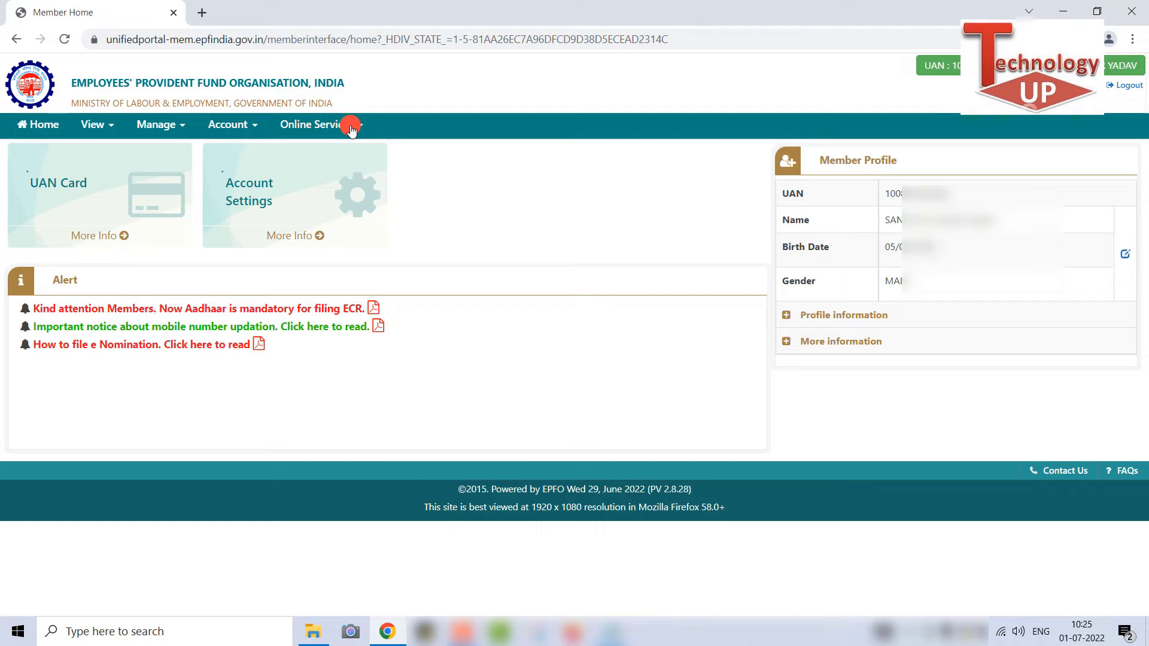
Step: Bring up the Online Services menu from the home page
click(351, 130)
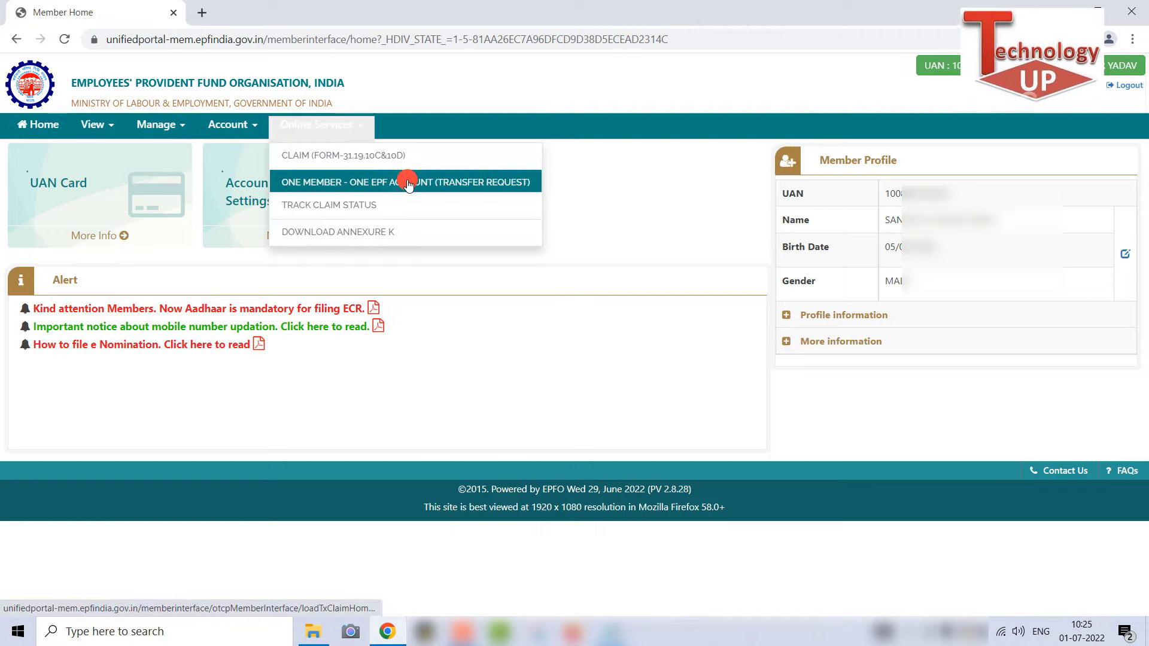
click(96, 125)
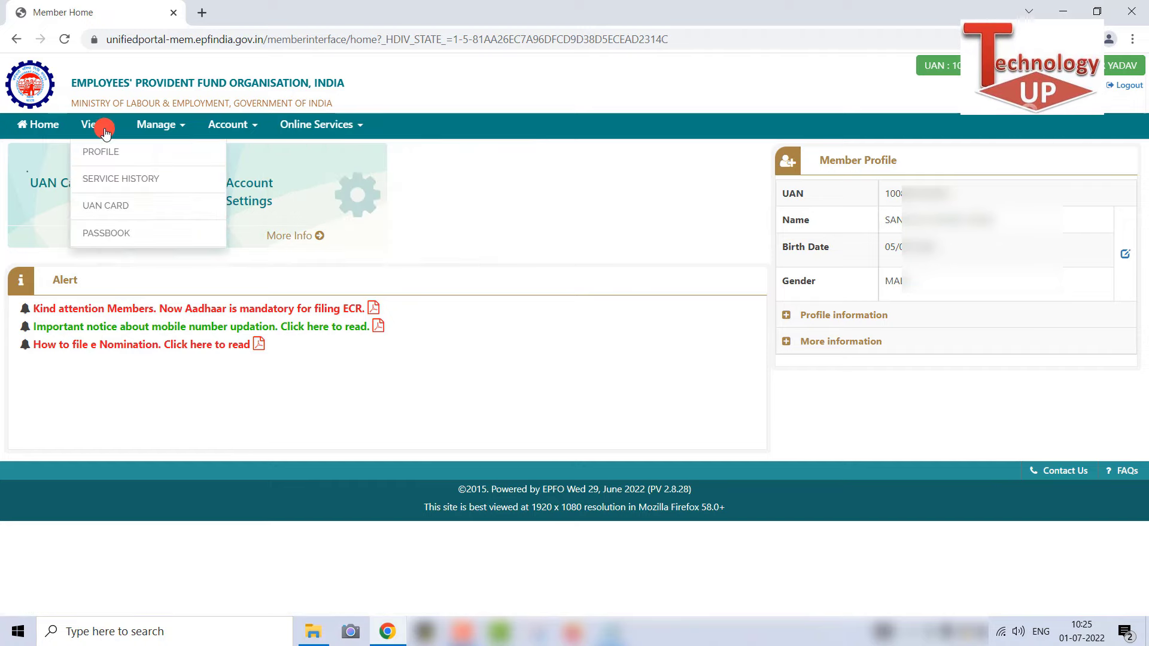
click(565, 197)
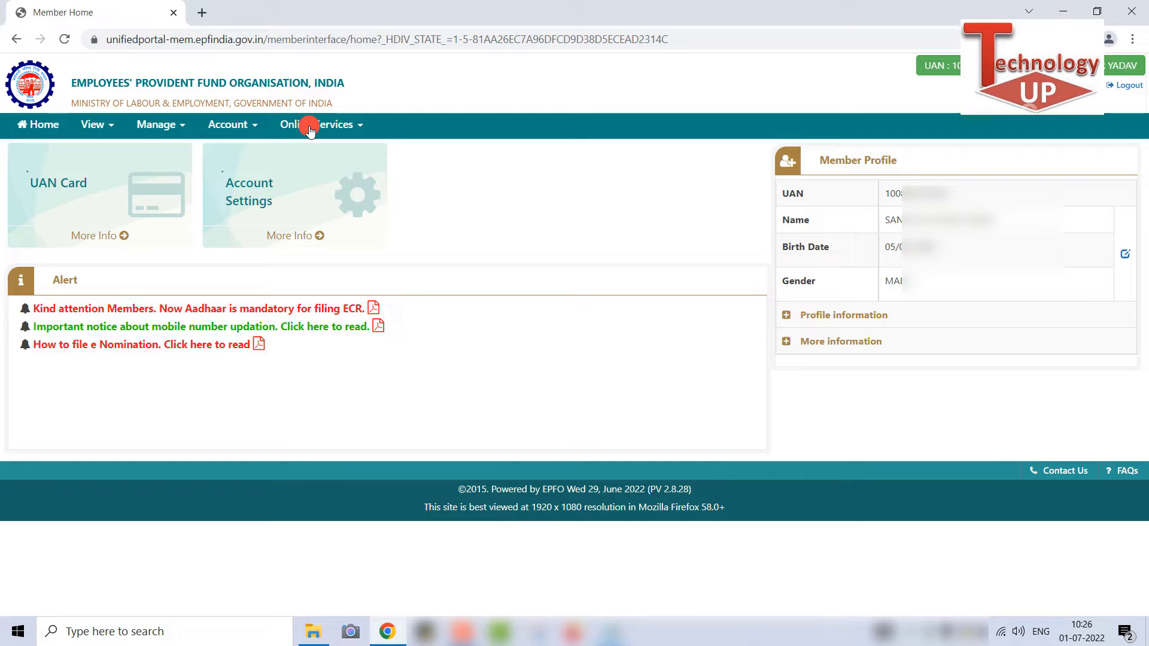
click(337, 124)
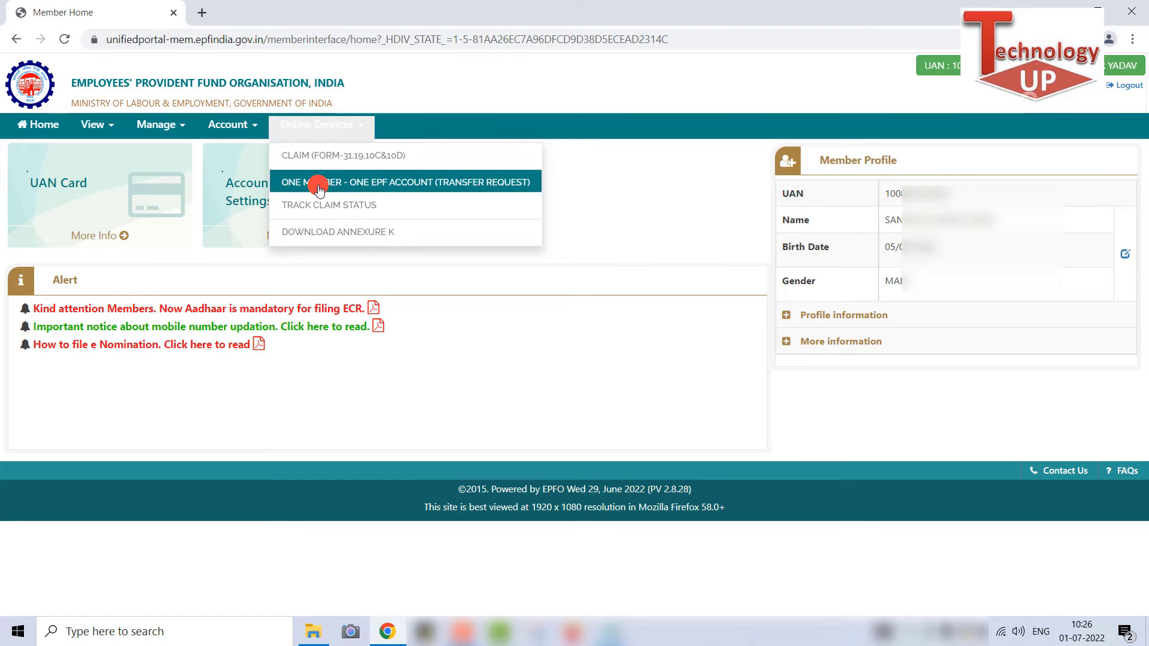
Step: Open the ONE MEMBER - ONE EPF ACCOUNT (TRANSFER REQUEST) form and scroll down to Step 1
click(459, 182)
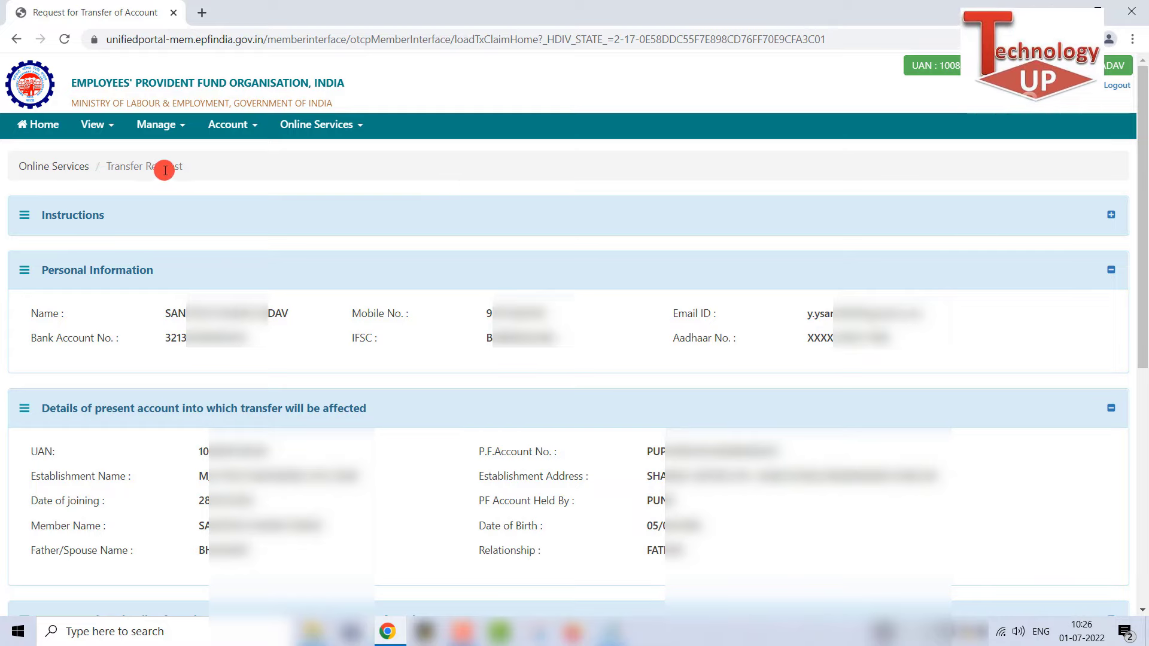
drag(37, 270, 170, 273)
click(171, 274)
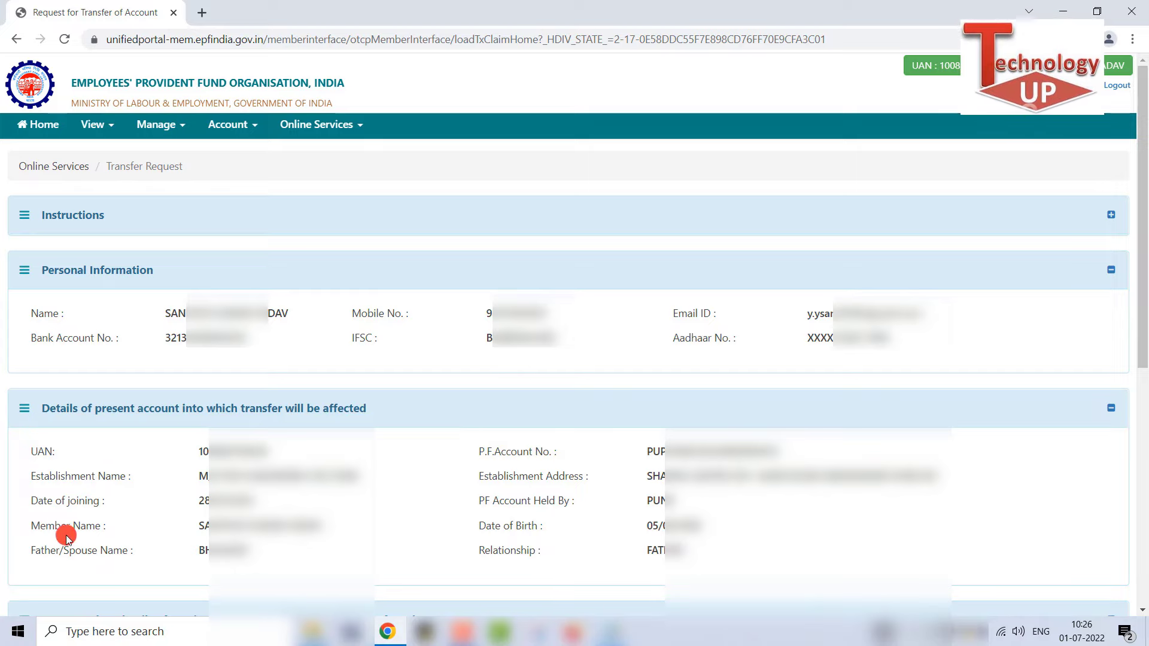
drag(1143, 313, 1145, 484)
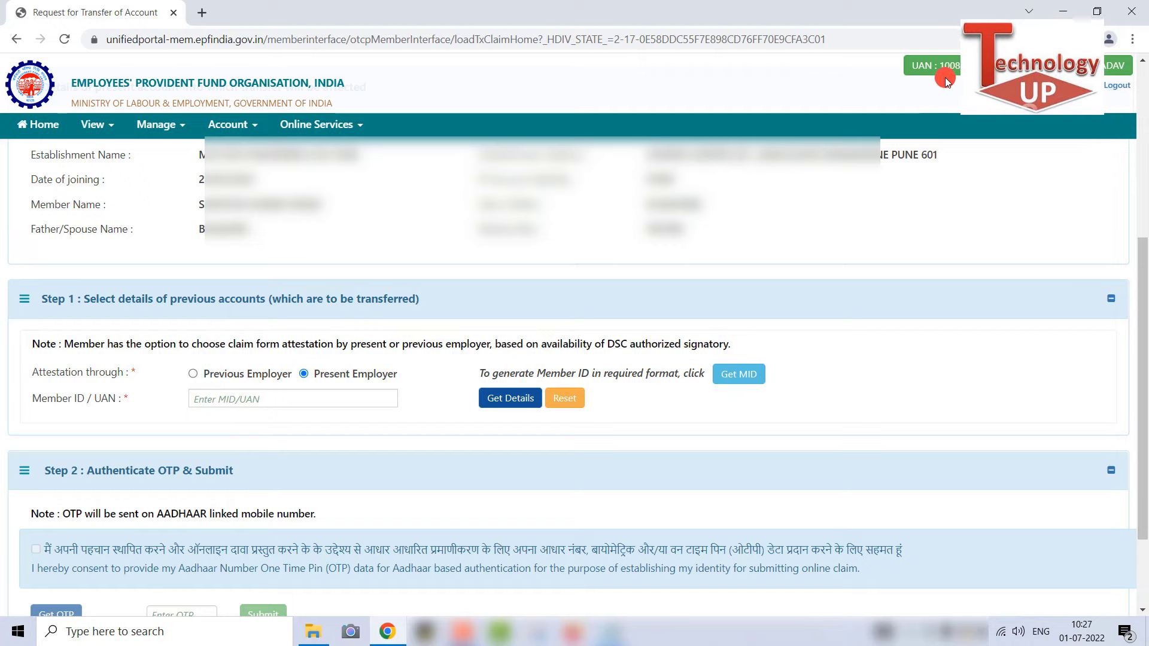
Step: Enter the previous Member ID/UAN, fetch its details and select the second establishment from the Establishment list
click(340, 395)
text(100)
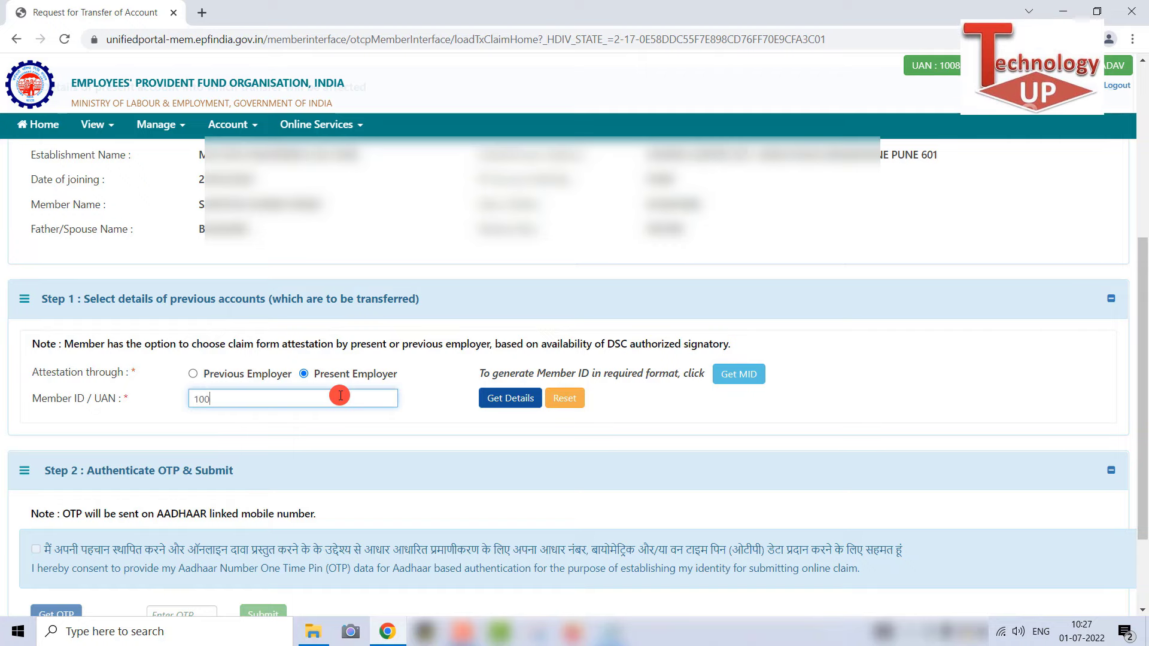
text(81)
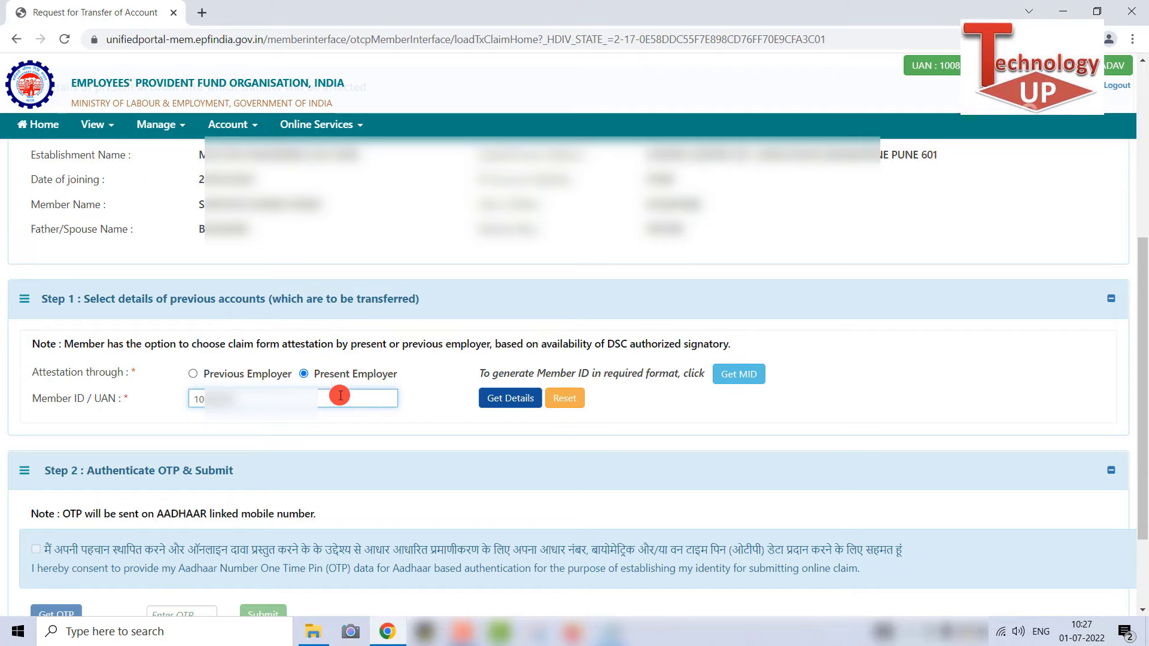
text(10)
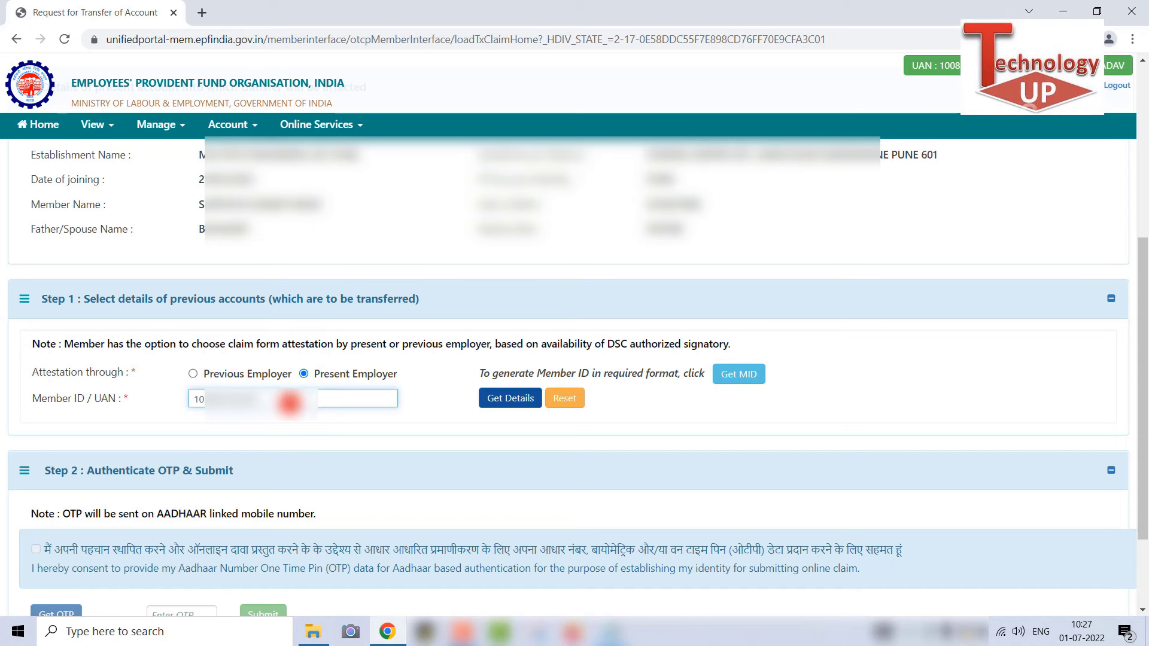
click(512, 402)
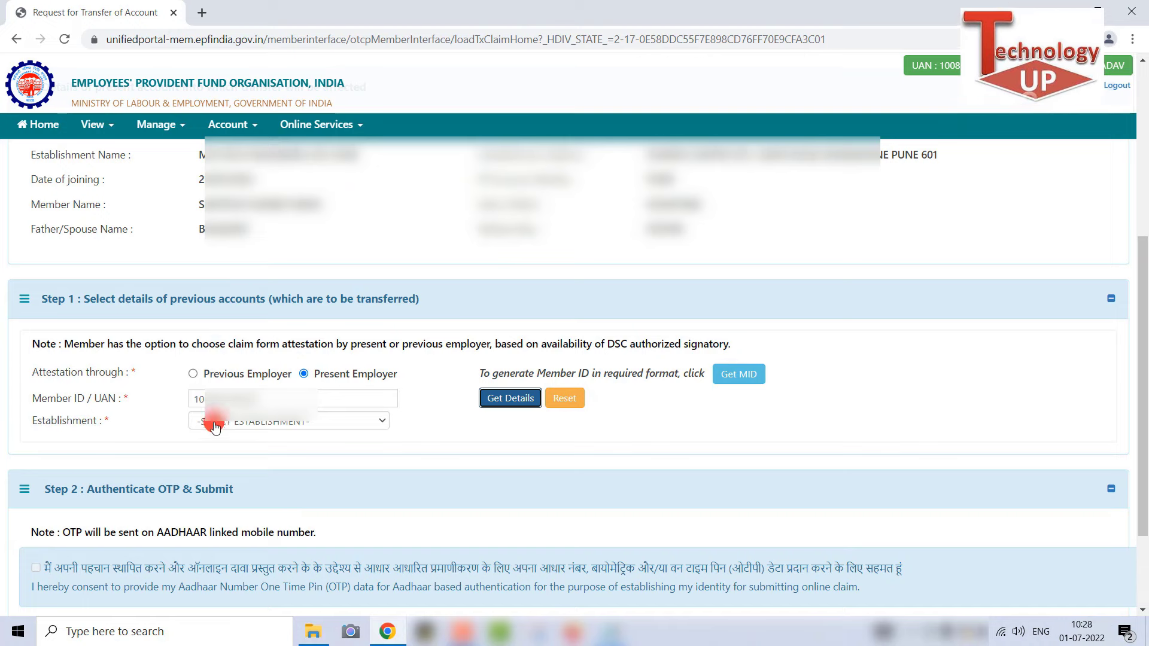
click(385, 423)
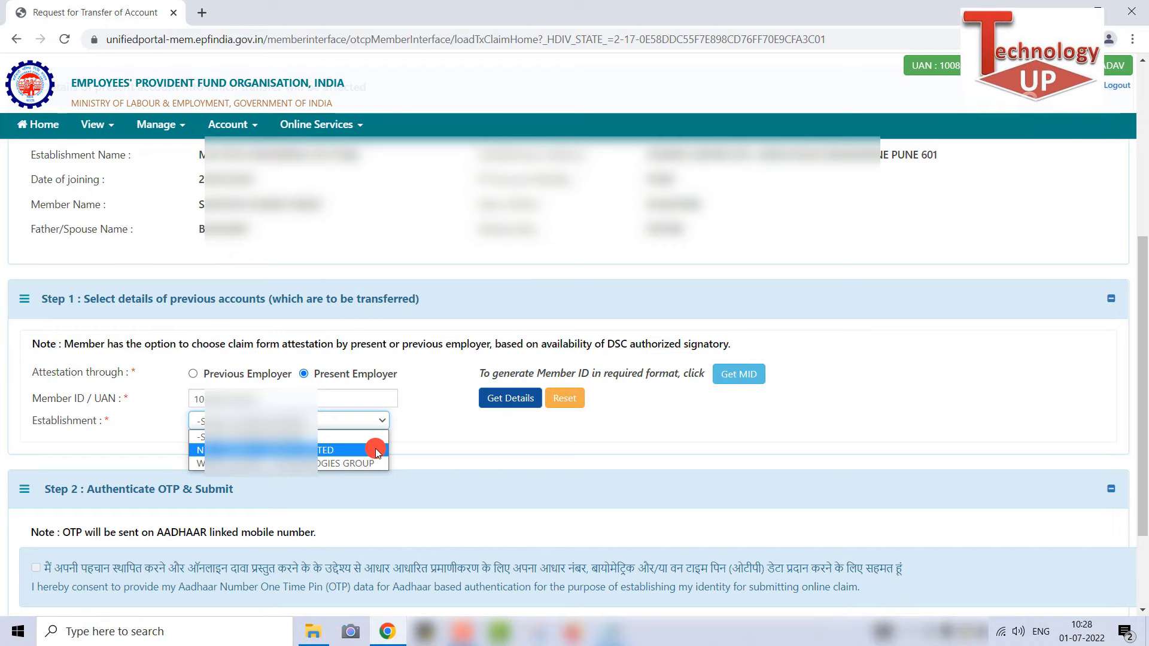
click(376, 465)
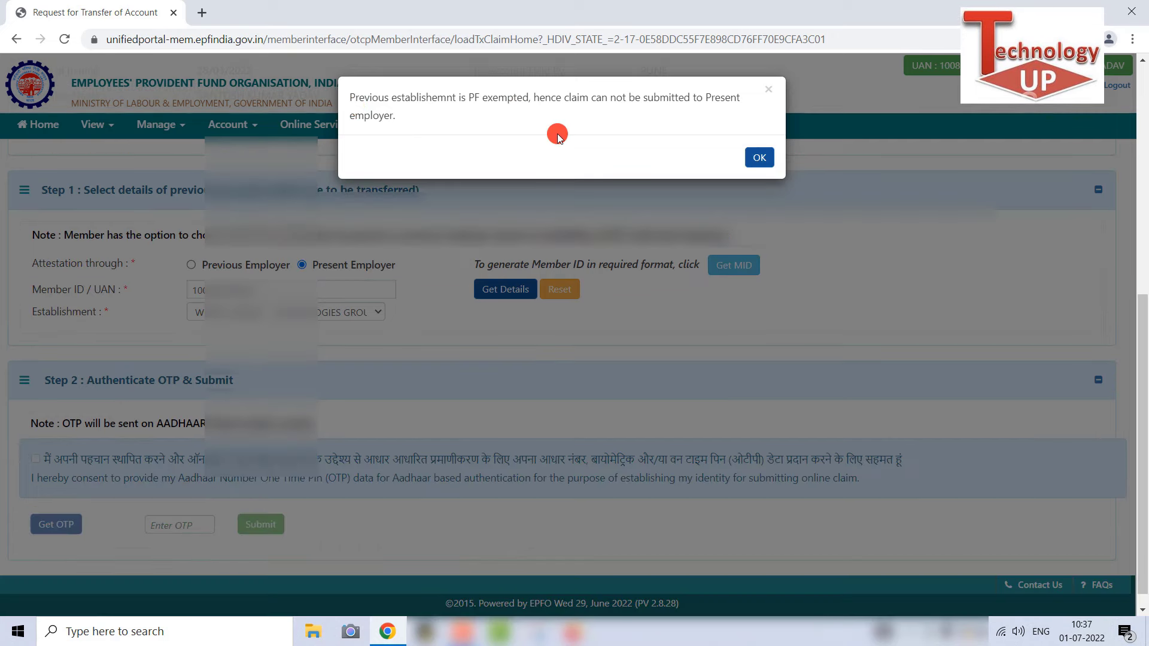
Step: Acknowledge the PF-exempted warning, choose Previous Employer for attestation, and re-fetch the previous account details
click(772, 159)
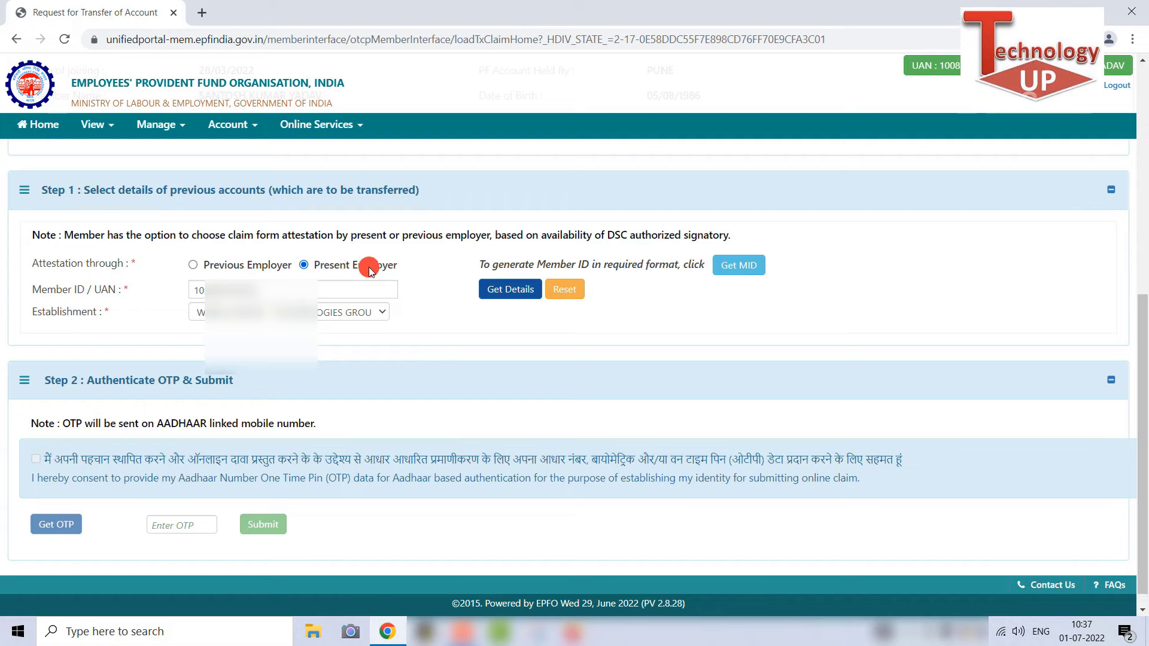
click(192, 265)
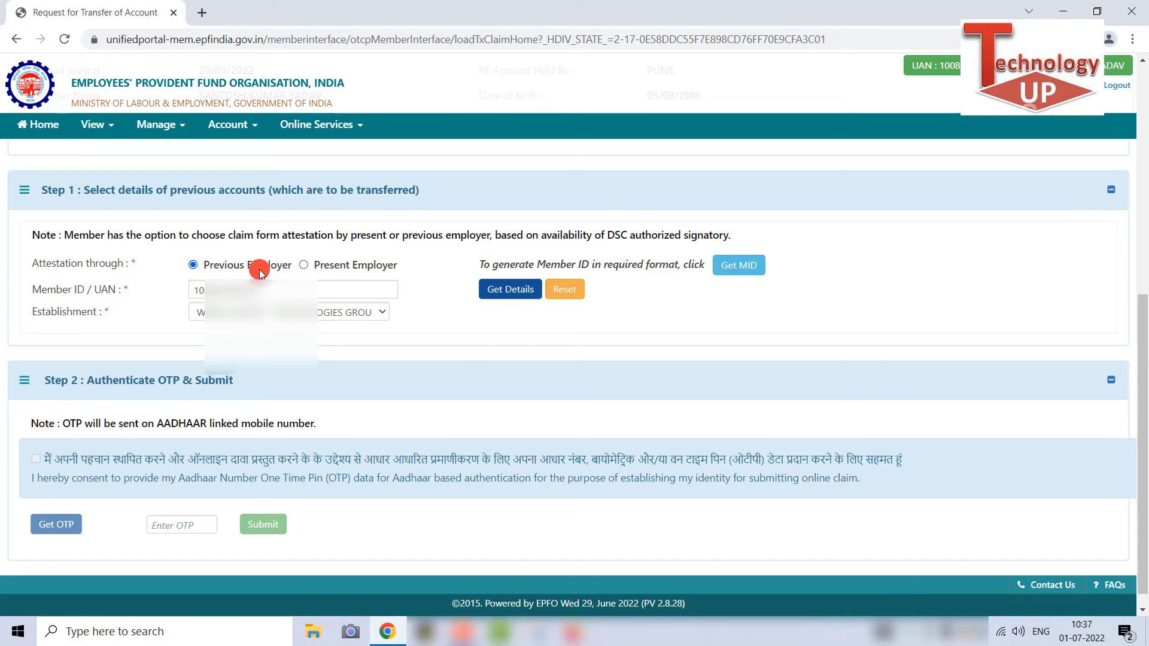
click(510, 290)
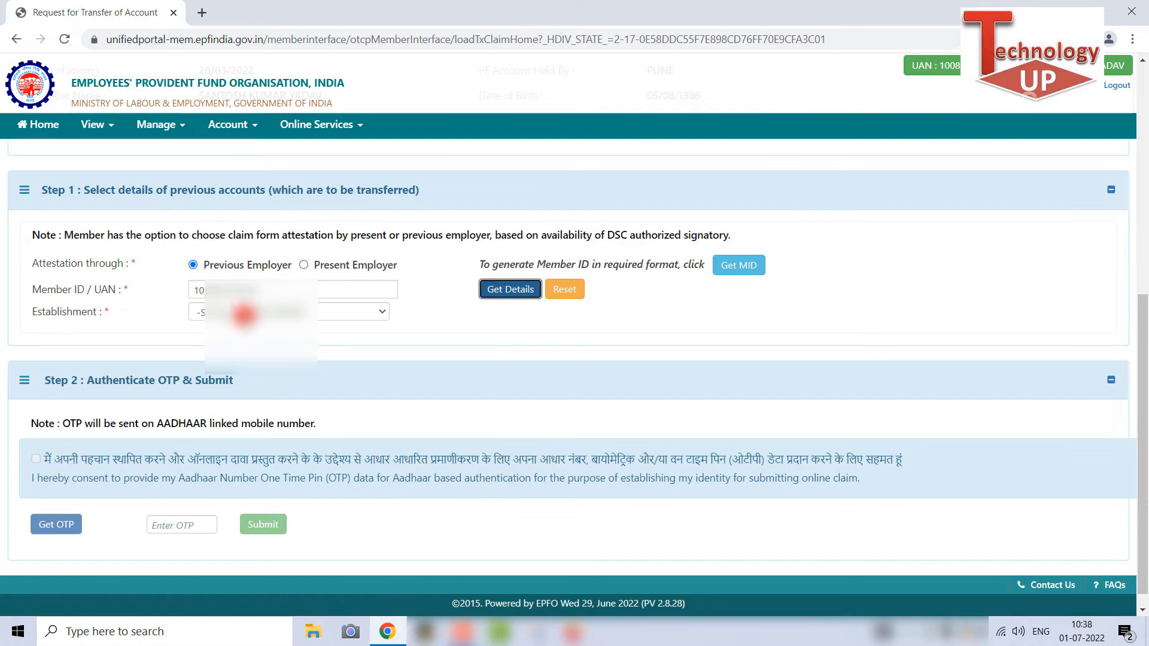
Step: Select the second previous establishment and tick its member account row for transfer
click(380, 313)
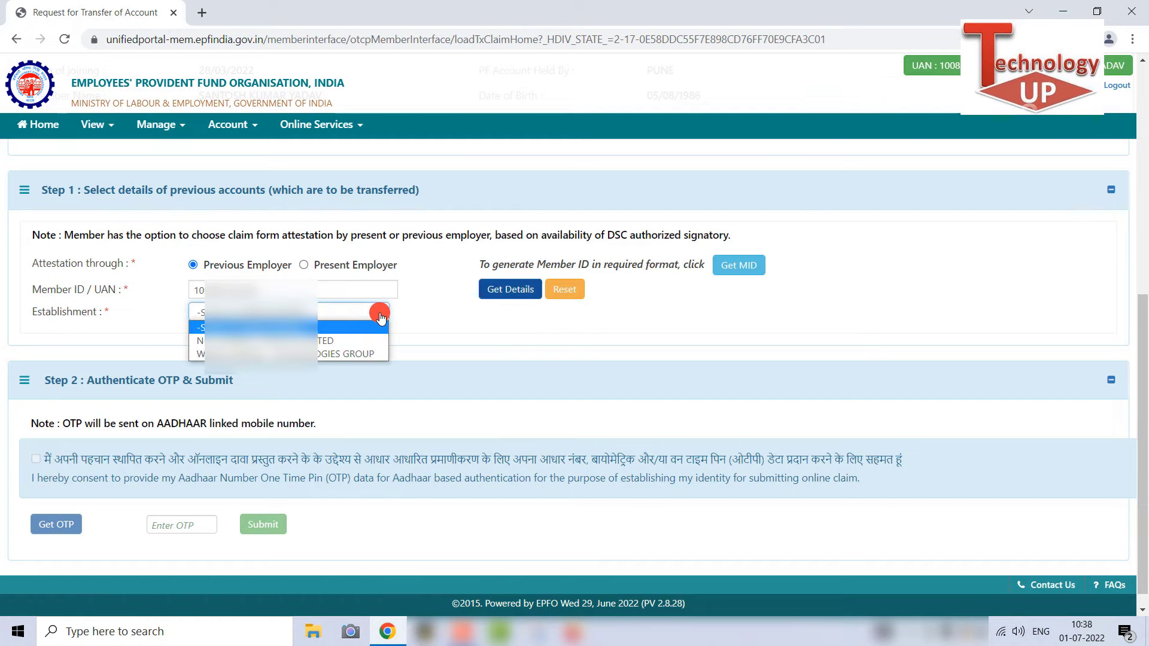
click(371, 354)
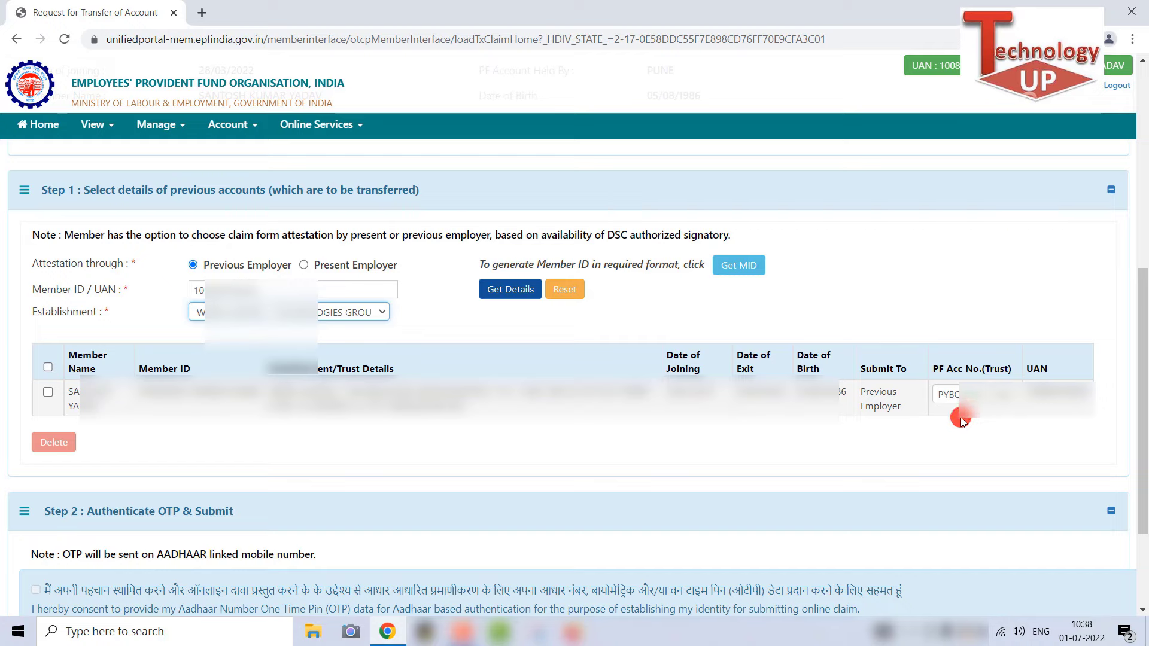
click(49, 392)
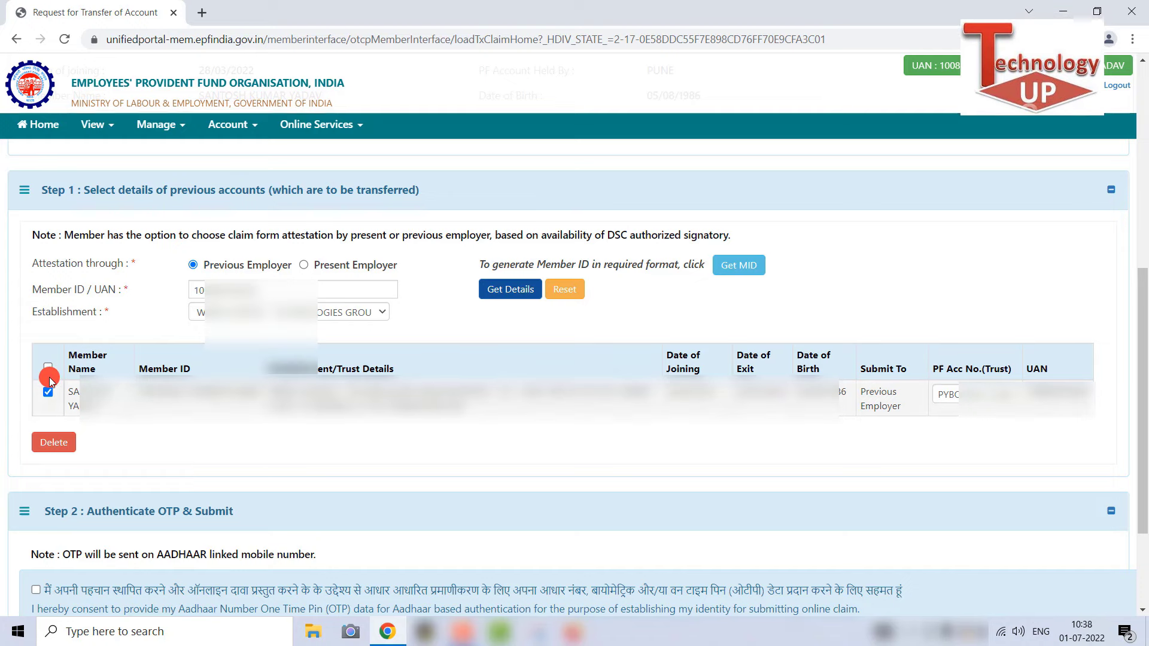
click(42, 398)
scroll(218, 469, down, 3)
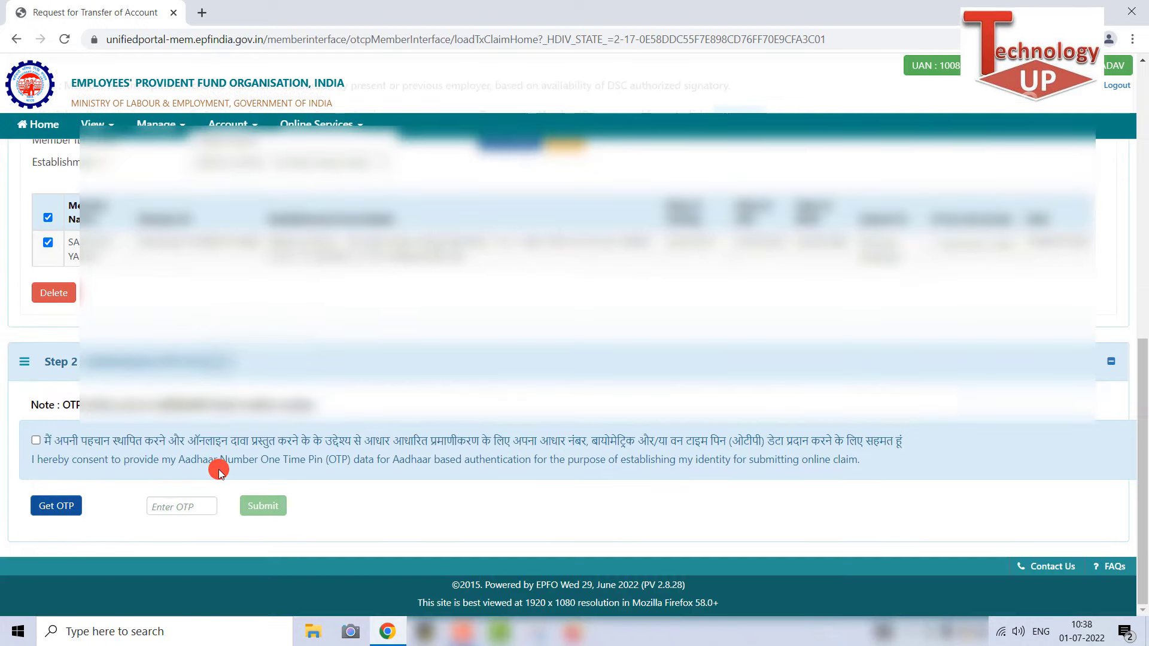
Step: Consent to Aadhaar OTP authentication and request the OTP on the Aadhaar-linked mobile
click(37, 443)
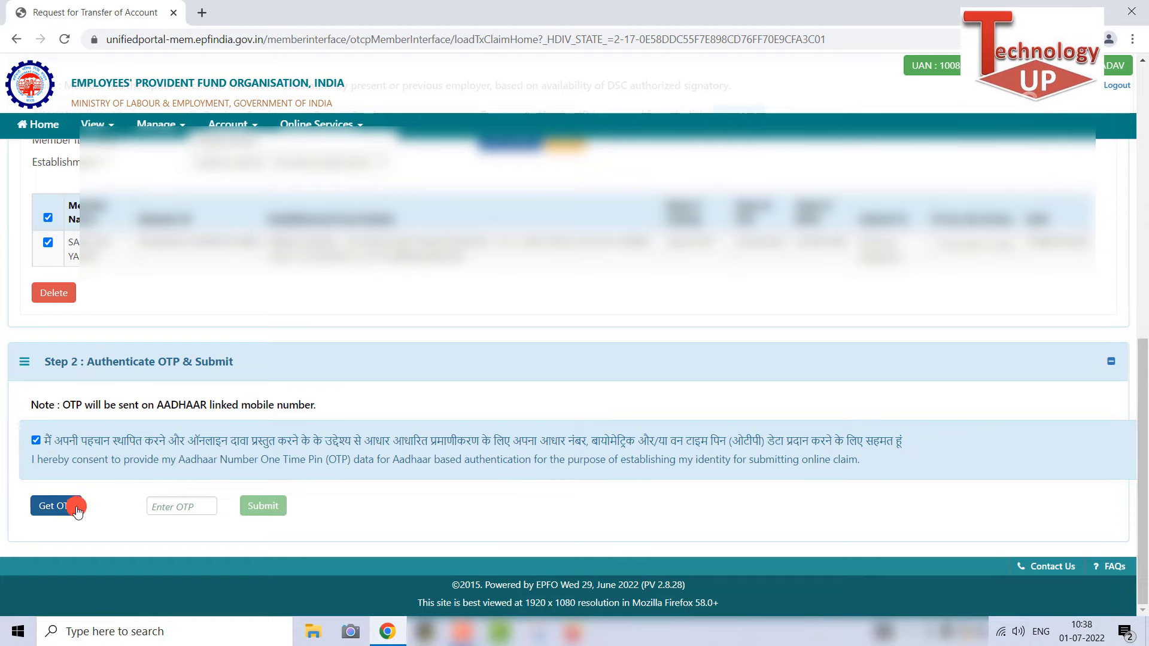
click(58, 507)
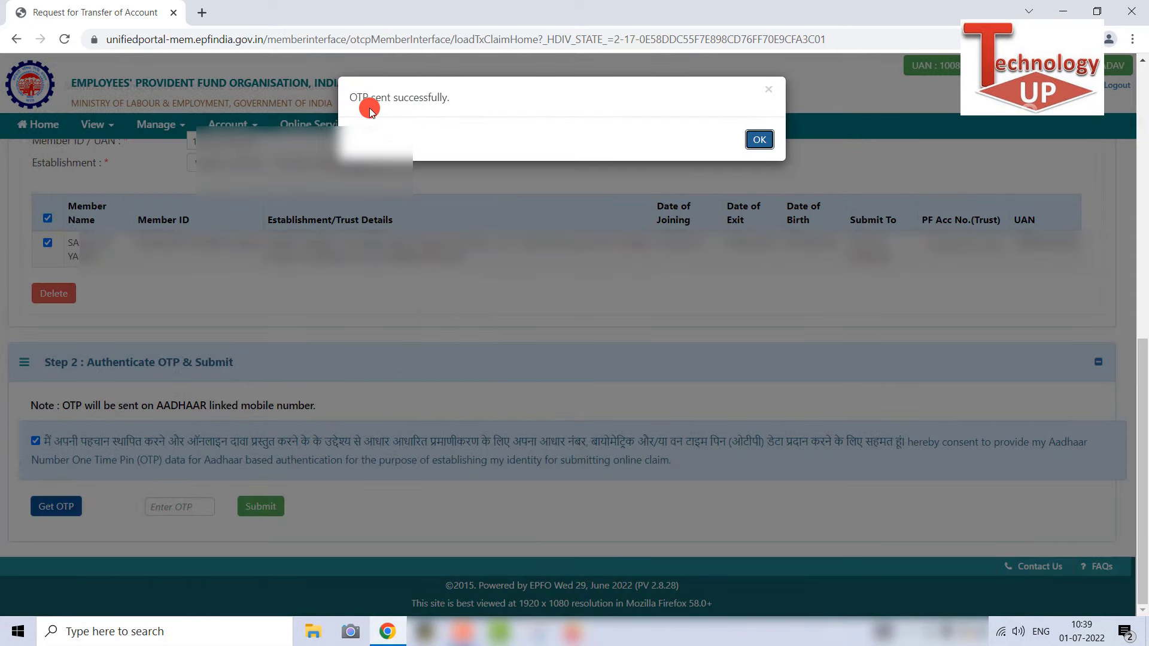
click(758, 140)
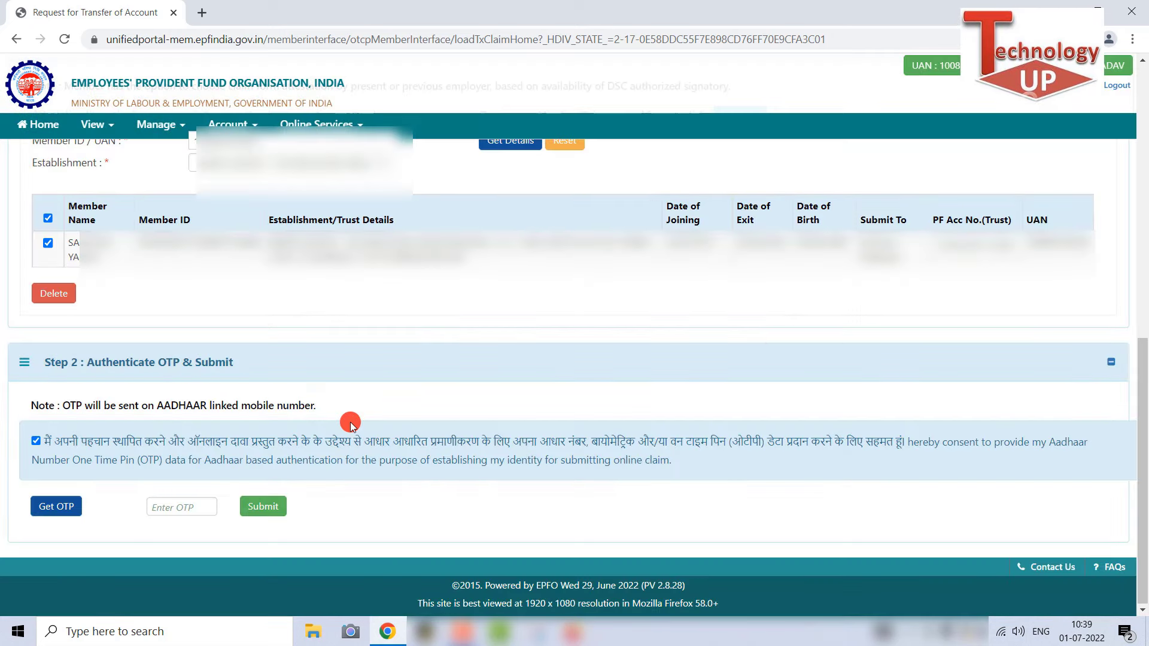
Step: Enter the received OTP and submit the transfer claim
click(203, 506)
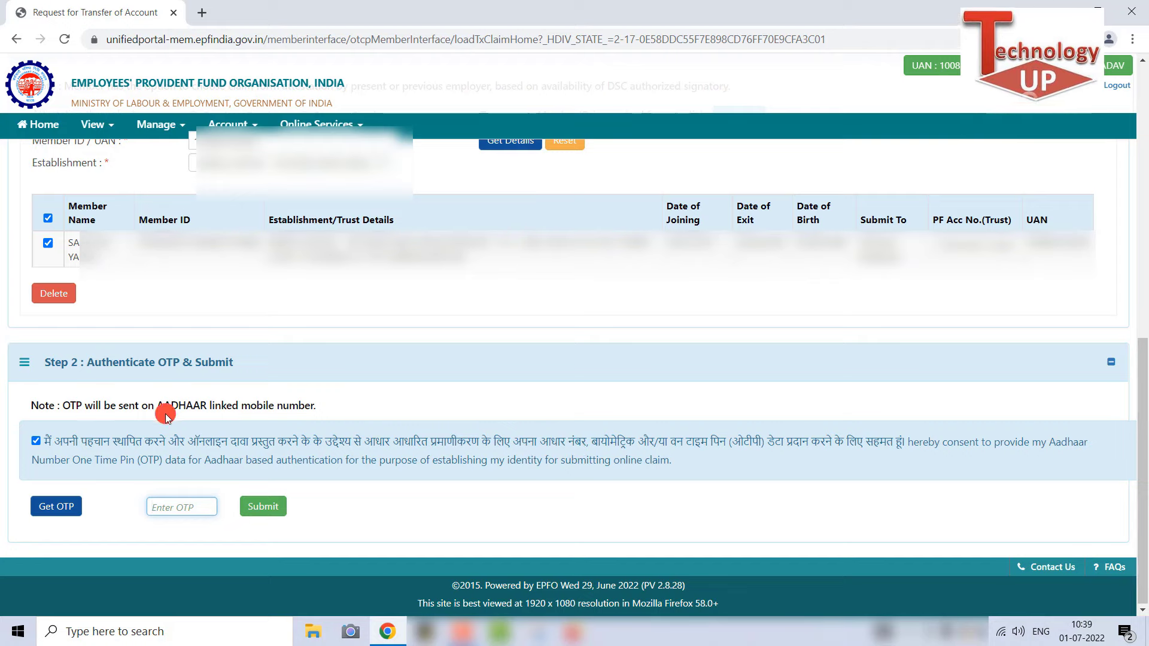
drag(163, 411, 331, 415)
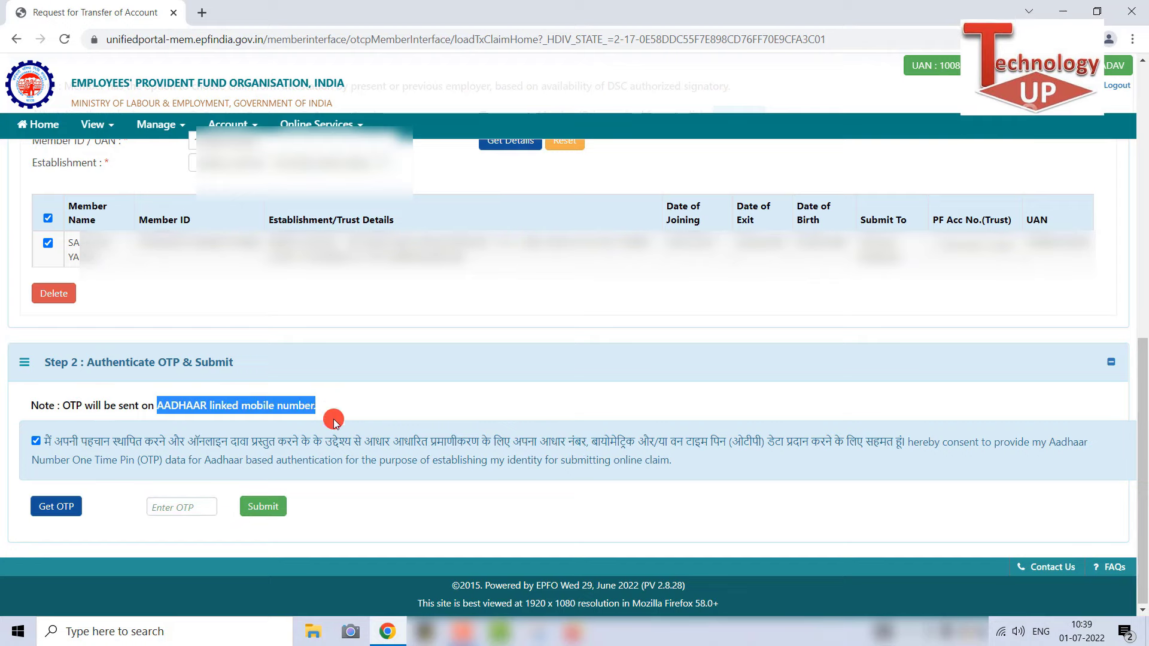
click(349, 520)
click(203, 510)
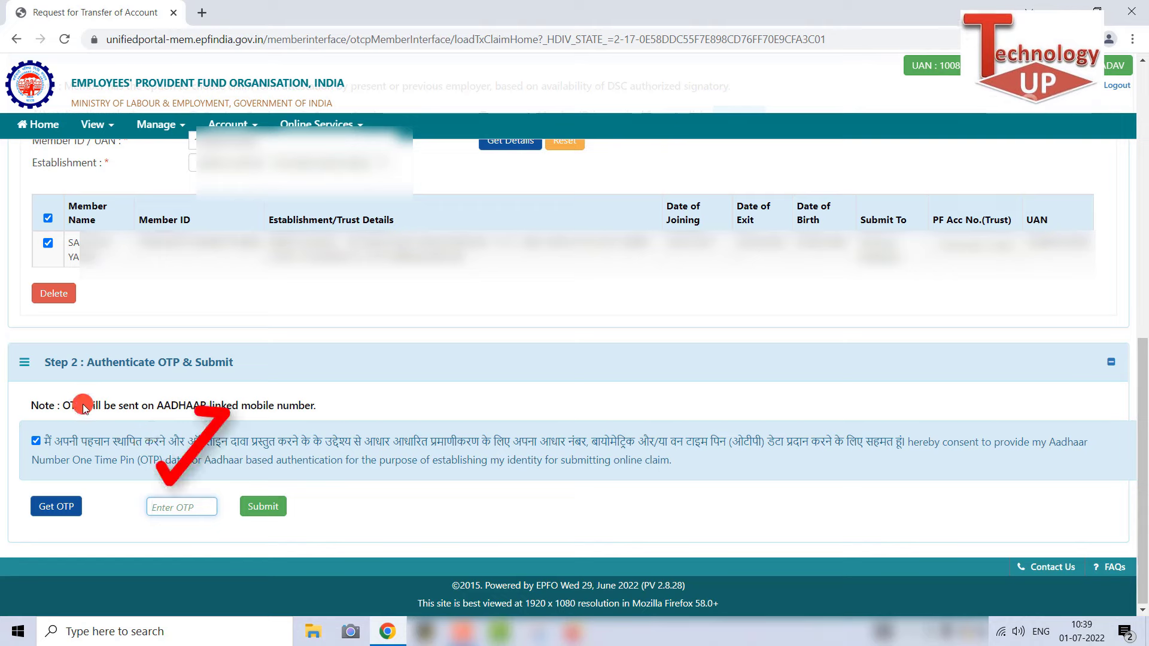
drag(156, 407, 332, 418)
click(213, 509)
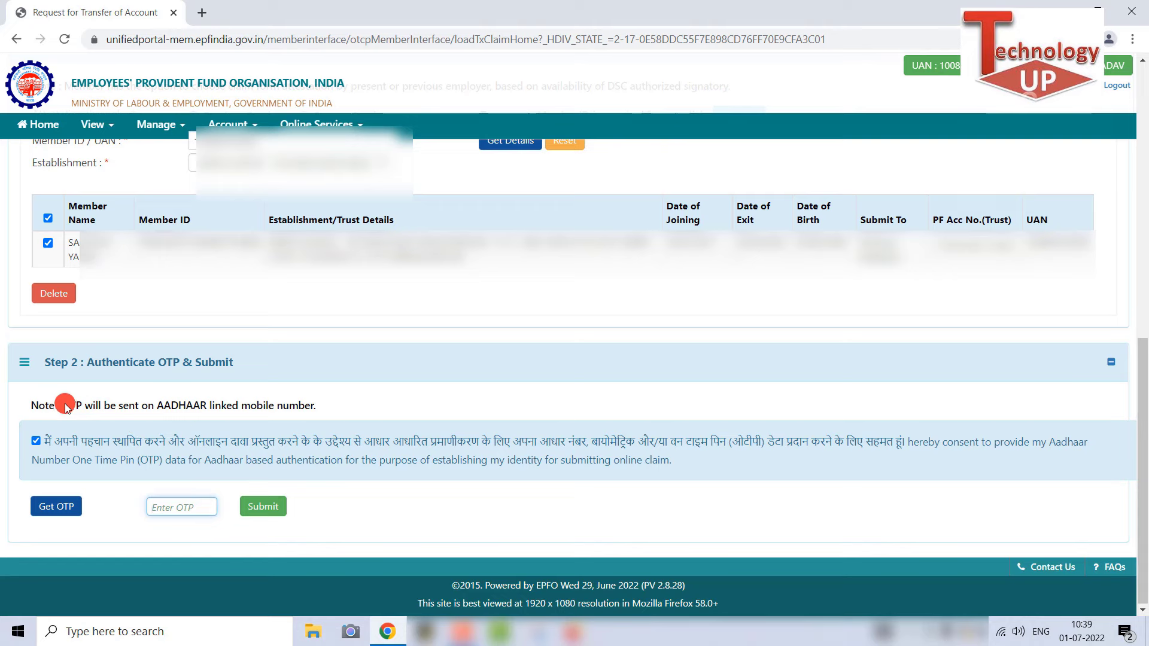
drag(157, 407, 331, 416)
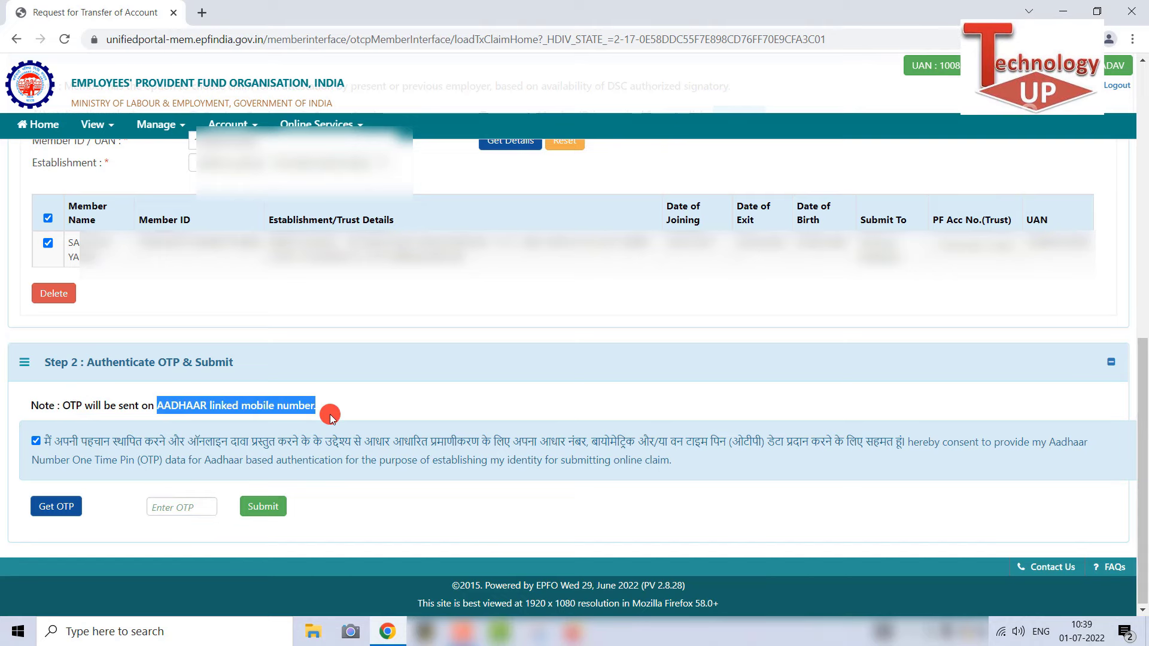
click(213, 509)
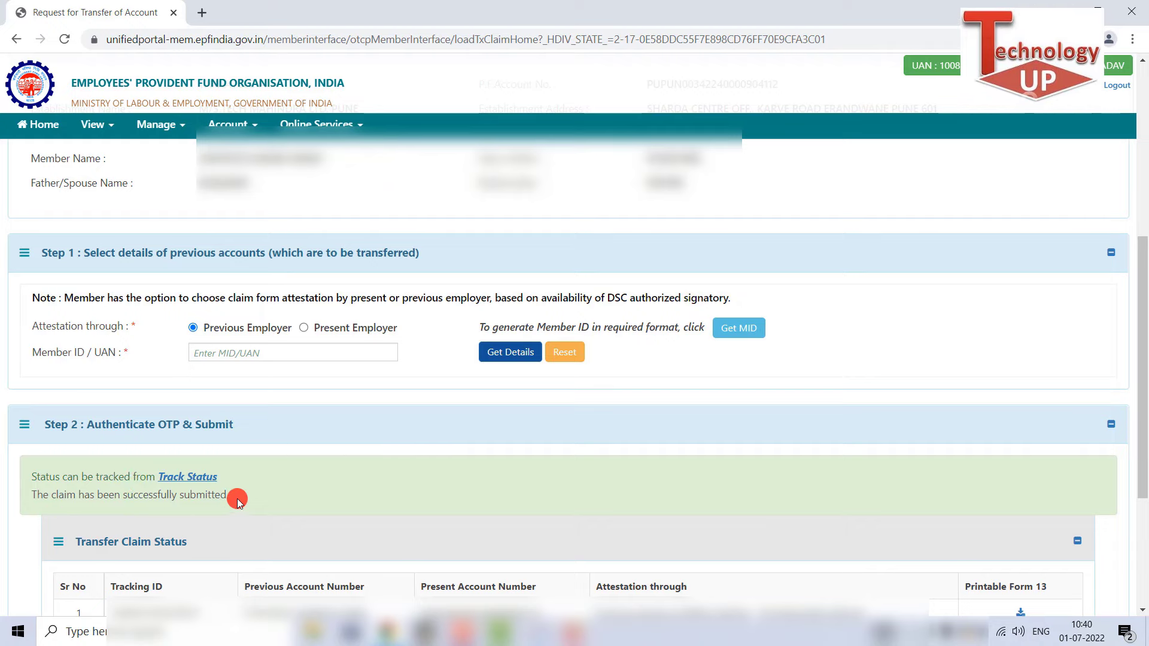
Step: Download the Printable Form 13 PDF, save it to disk, and close the PDF viewer
scroll(98, 479, down, 2)
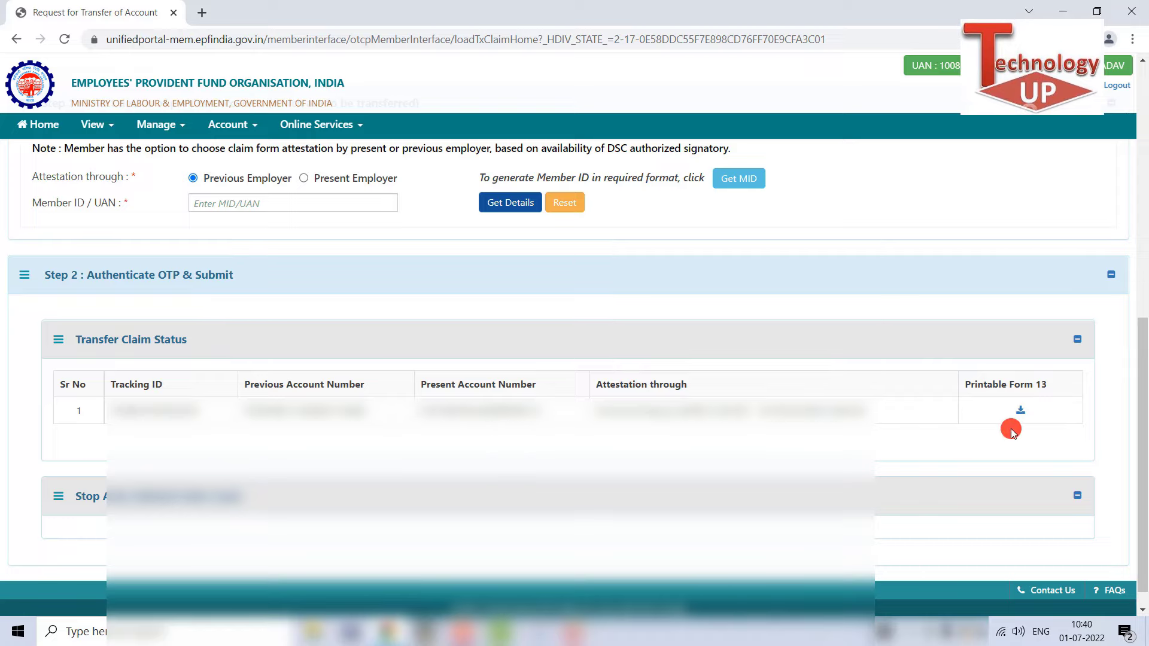
click(1024, 413)
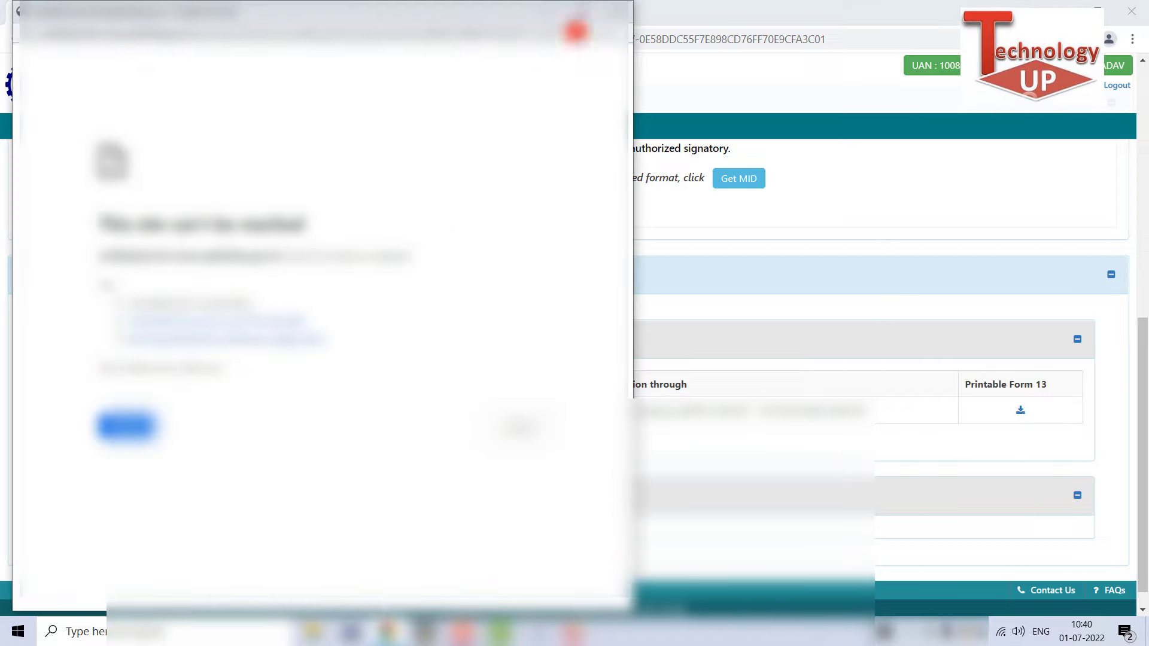
click(615, 12)
click(1008, 414)
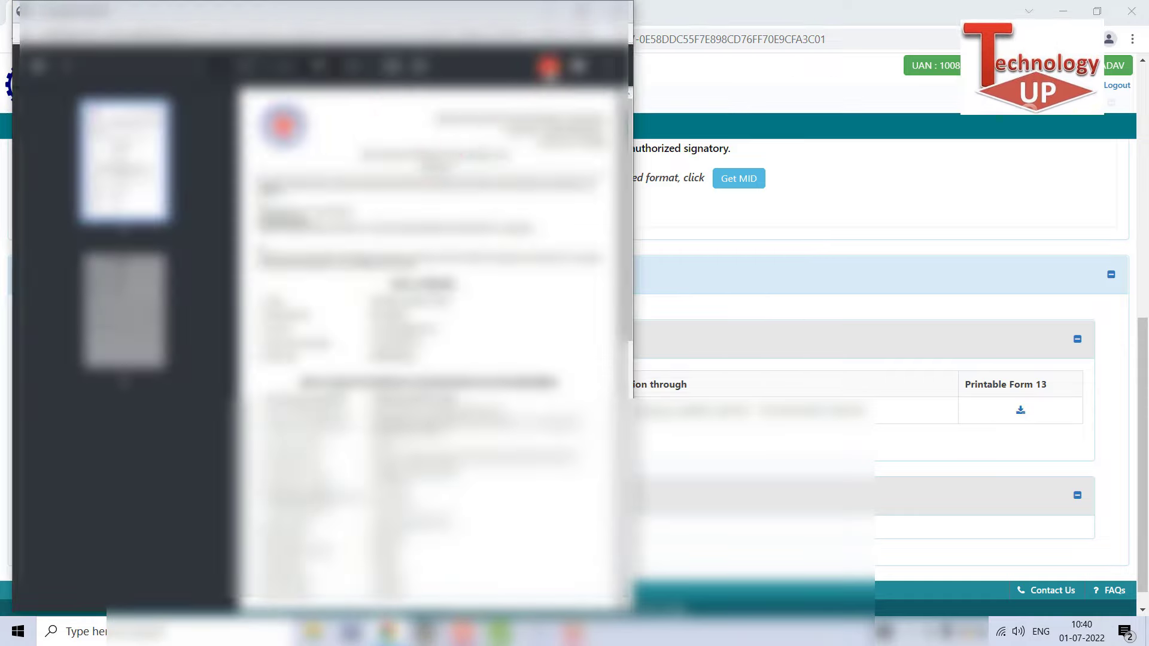
click(549, 66)
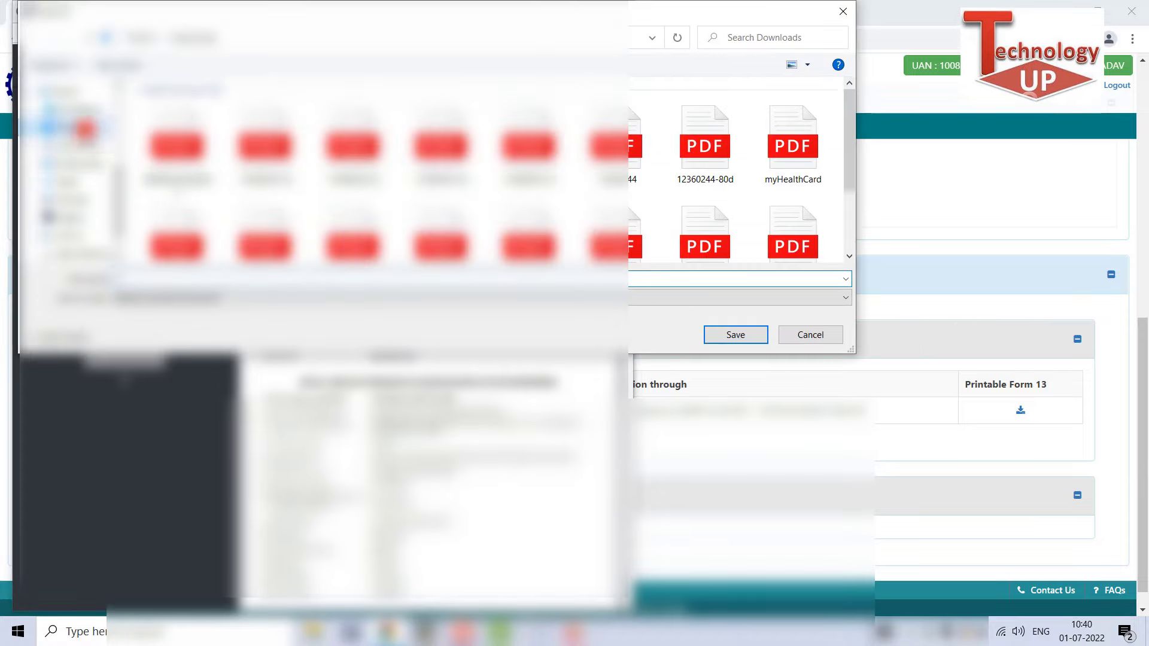
click(82, 125)
click(737, 331)
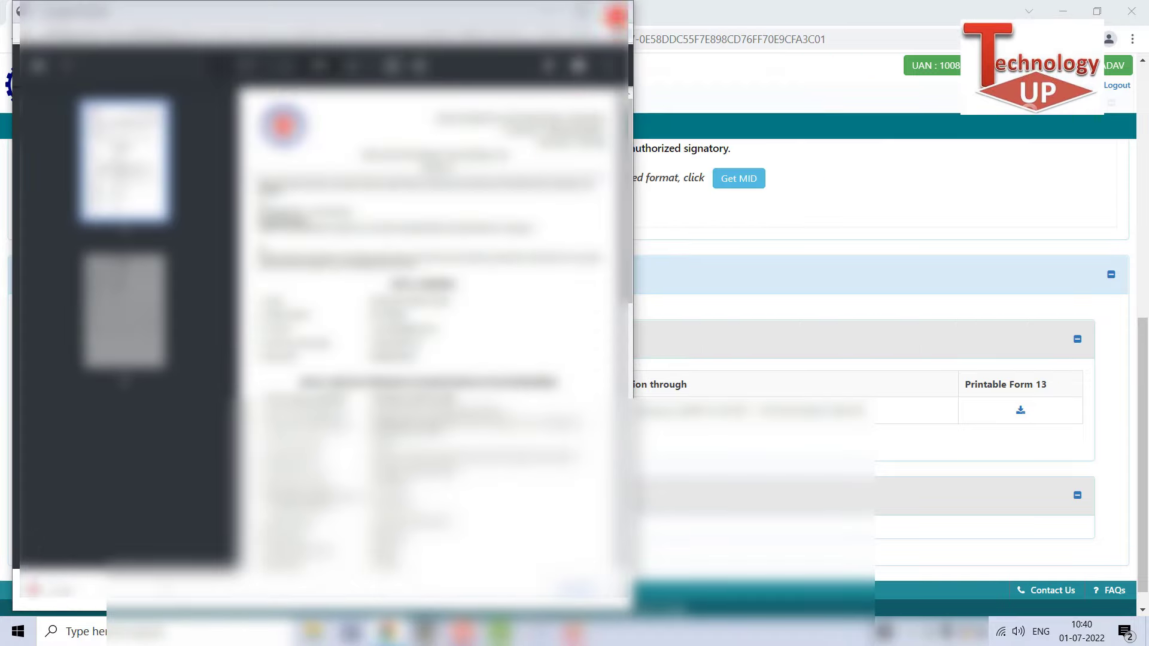
click(613, 11)
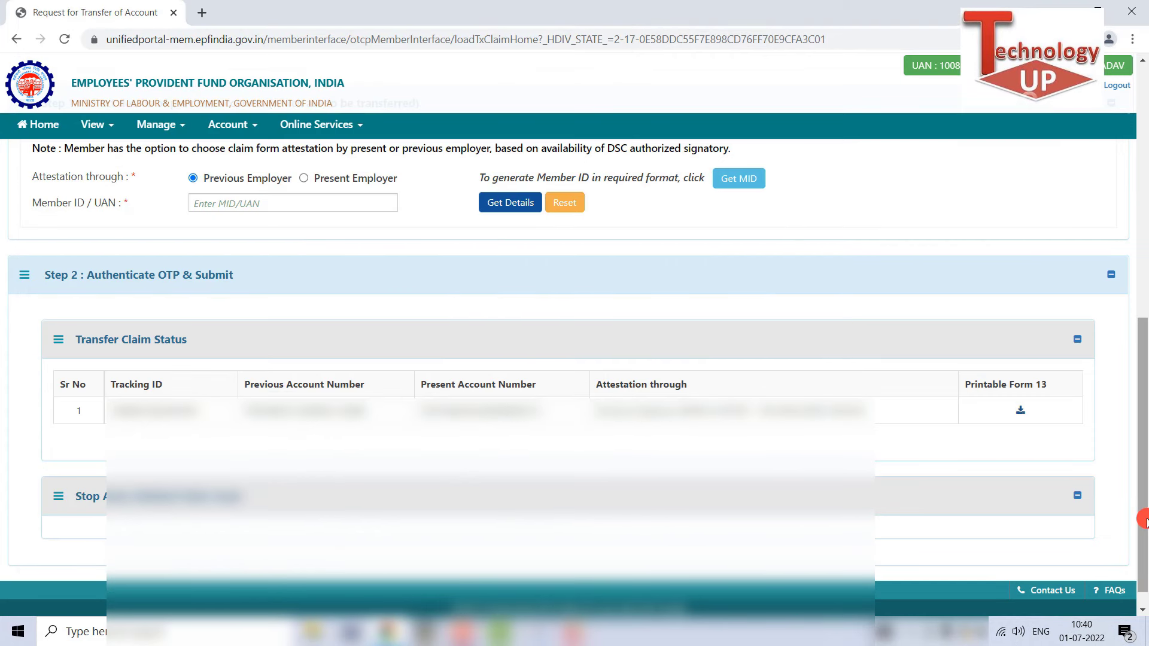
Step: Go to Online Services > Track Claim Status to find the transfer under Transfer Claim Status
drag(1143, 519, 1145, 299)
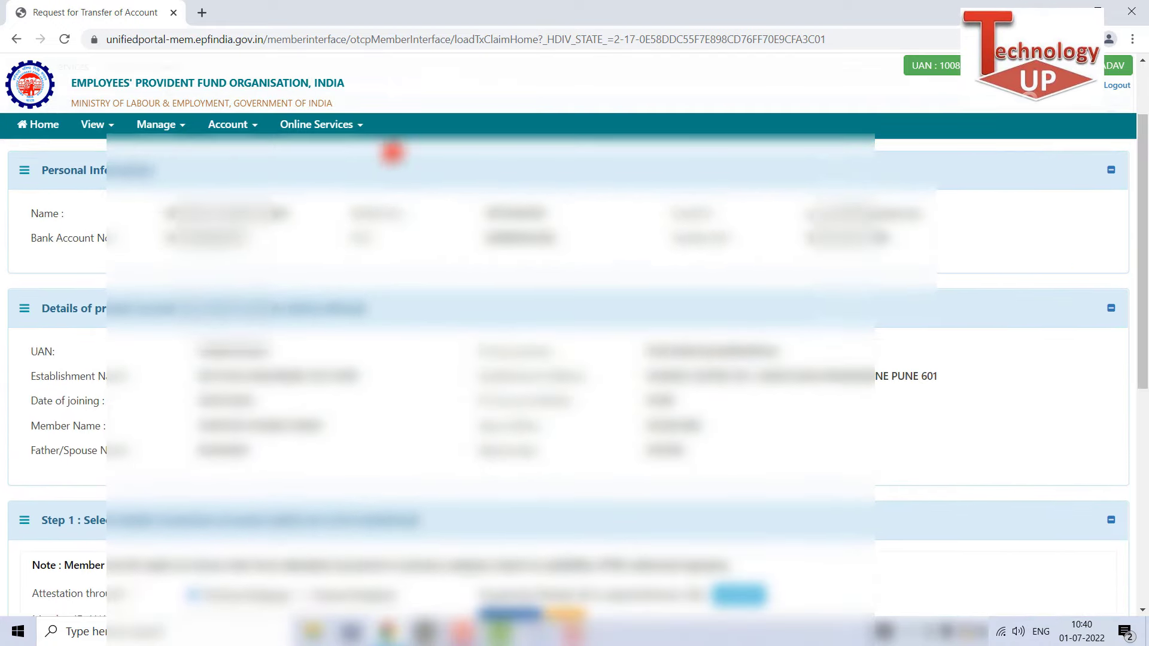
click(351, 127)
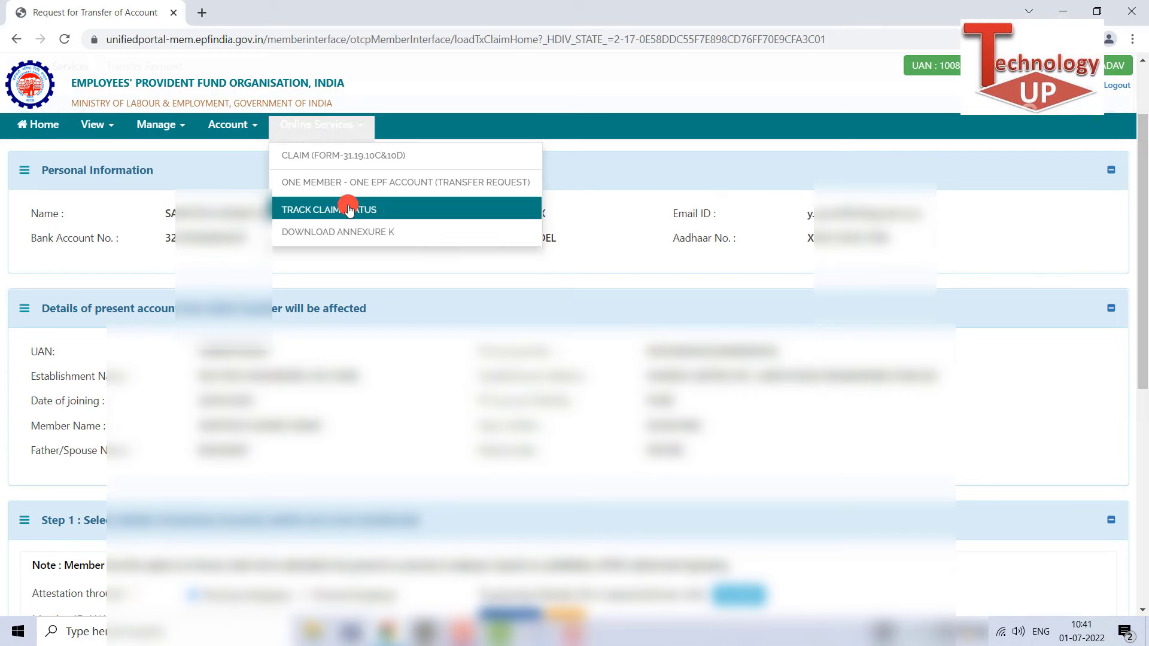
click(371, 209)
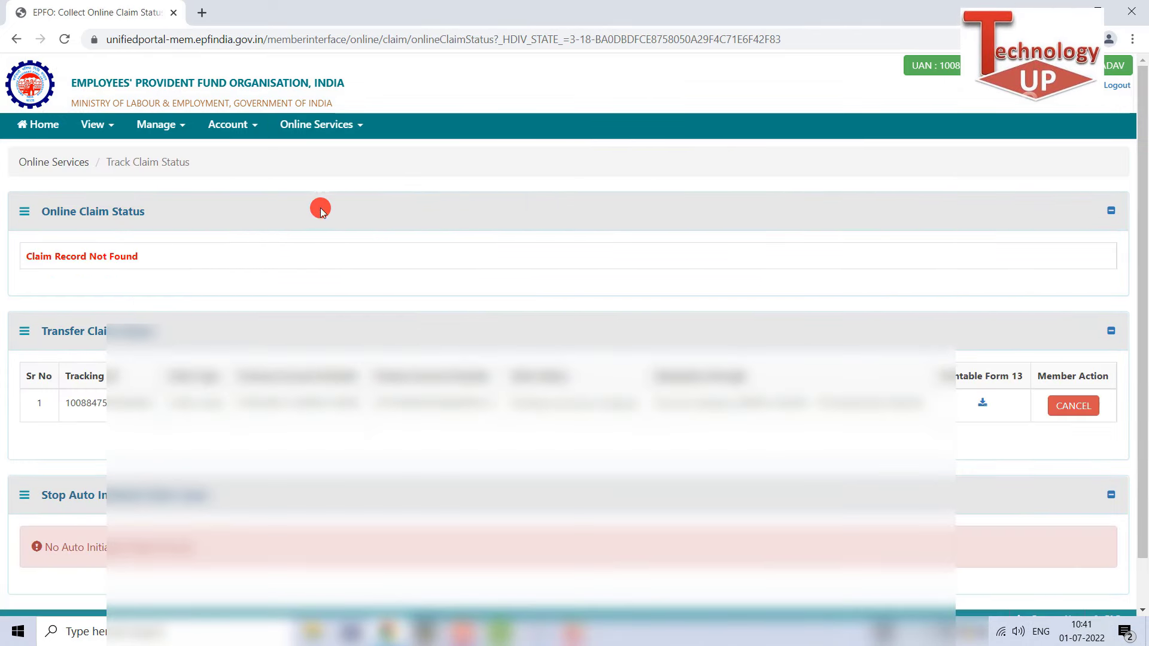
drag(42, 335, 244, 333)
click(159, 426)
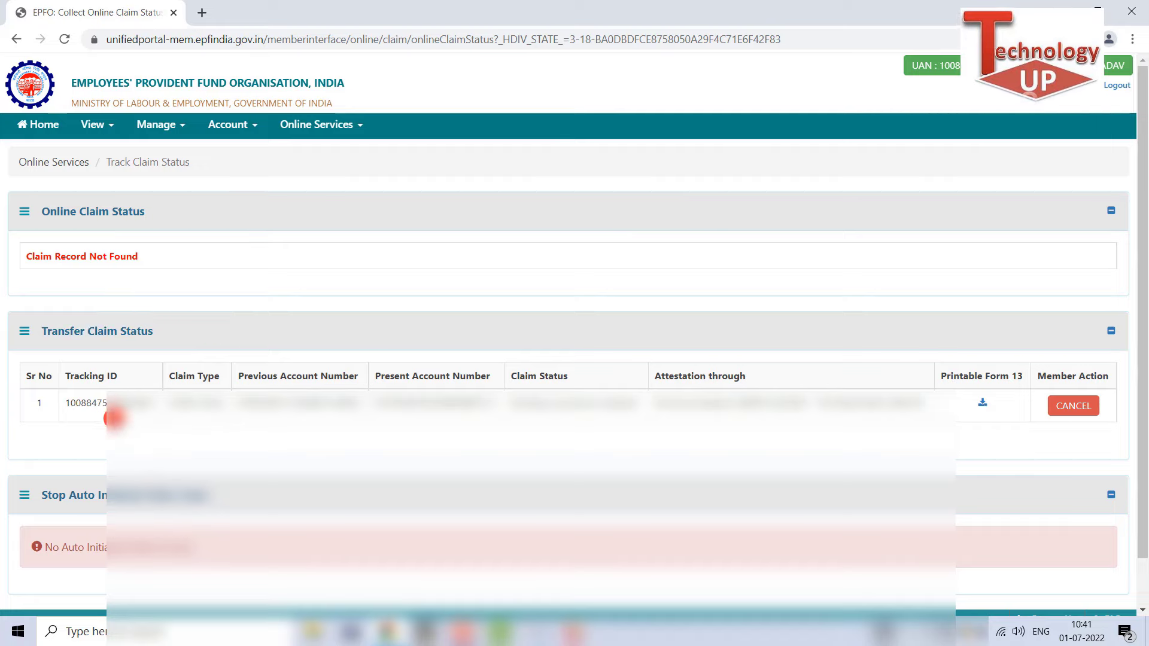